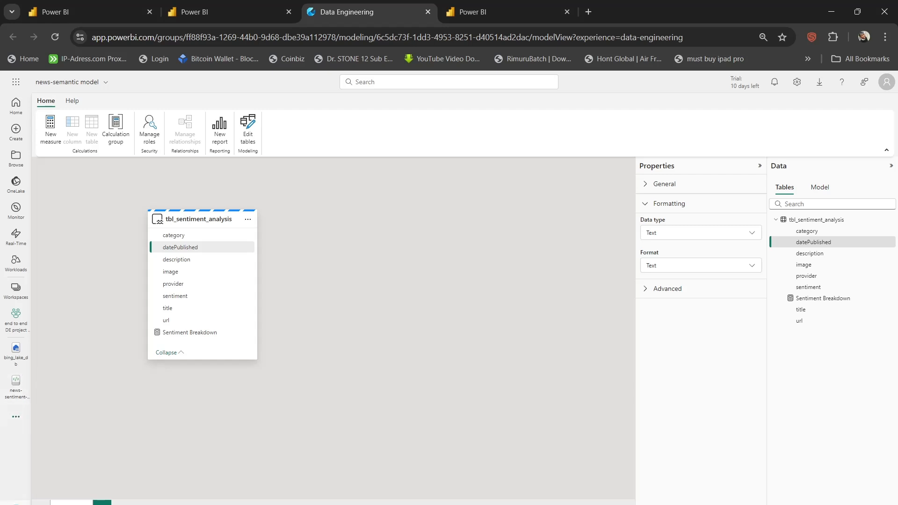
Switch to the Data Engineering experience and open news-ingestion-pipeline from the end to end DE project workspace.
{"action": "left_click", "coordinate": [15, 503]}
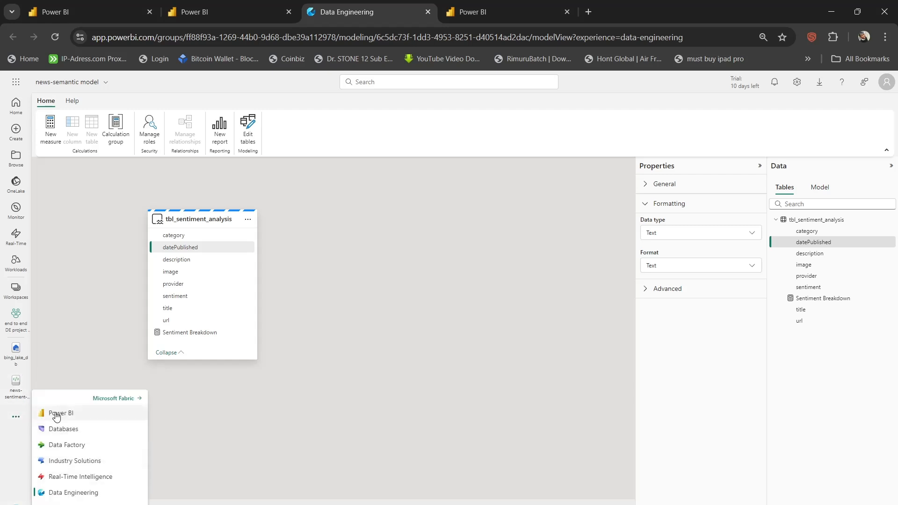
{"action": "left_click", "coordinate": [74, 495]}
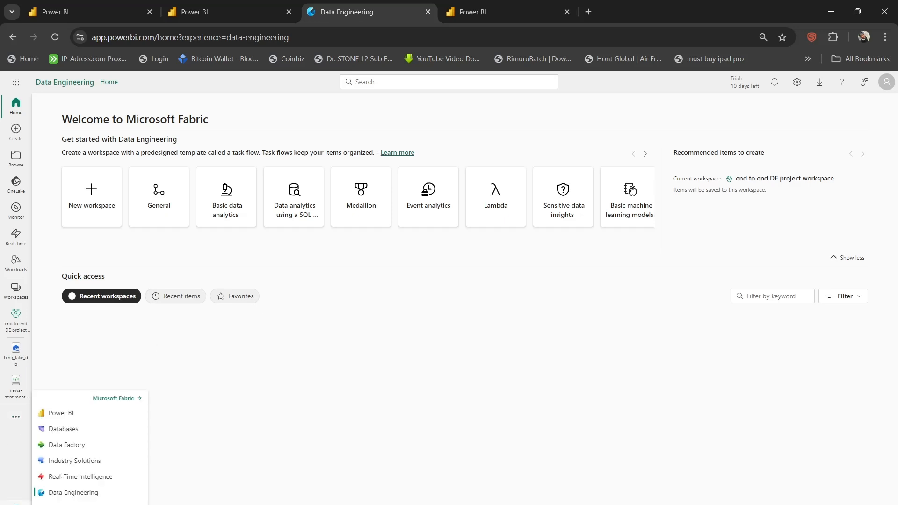
{"action": "left_click", "coordinate": [17, 418]}
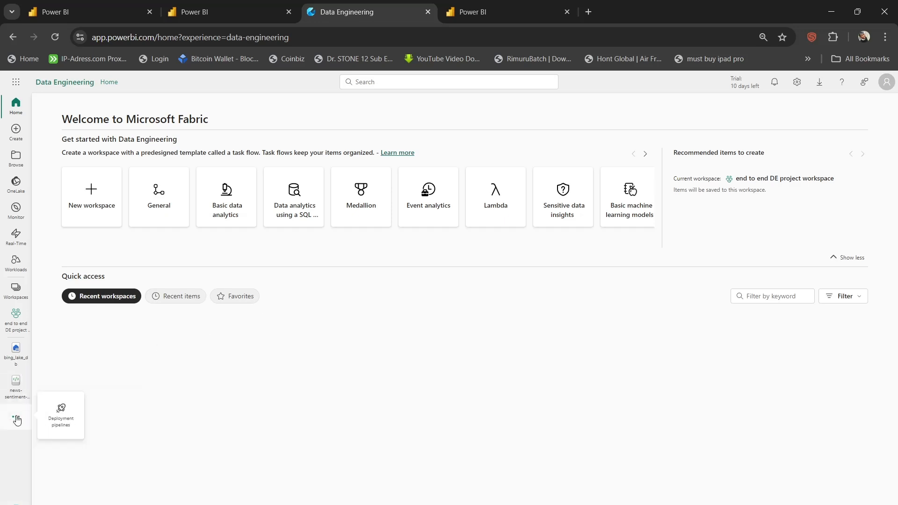
{"action": "left_click", "coordinate": [21, 329]}
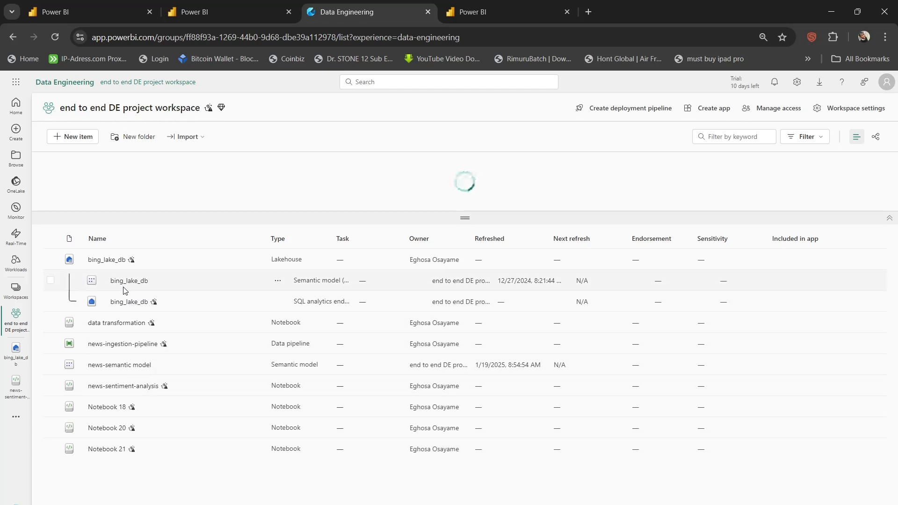
{"action": "left_click", "coordinate": [112, 349]}
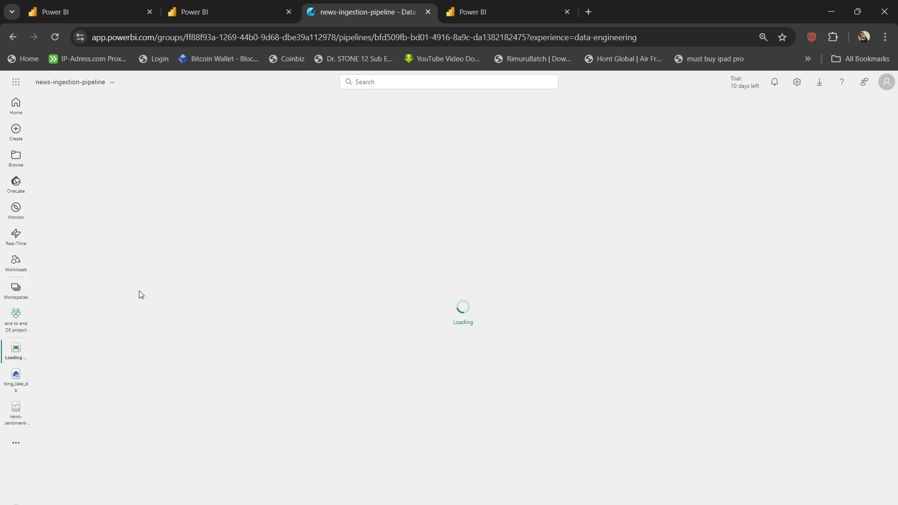
Close the duplicate workspace browser tab and return to the news-ingestion-pipeline tab.
{"action": "left_click", "coordinate": [255, 4]}
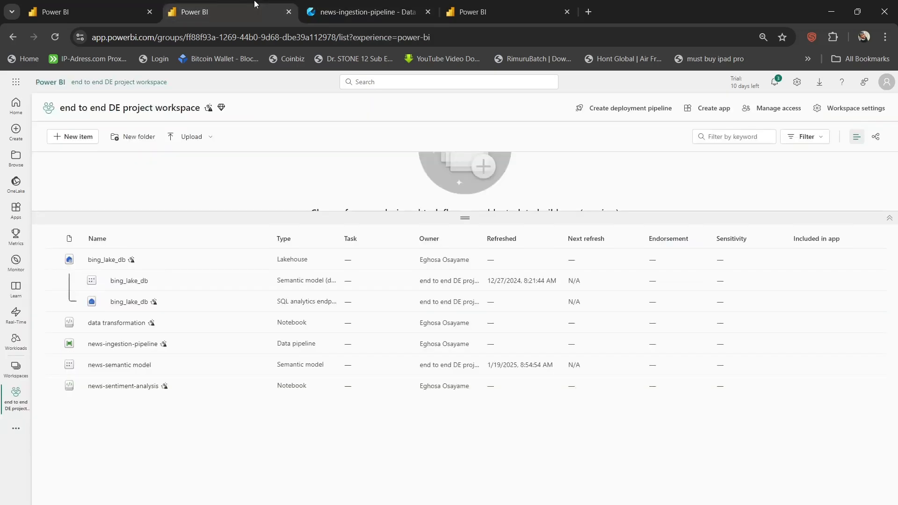
{"action": "left_click", "coordinate": [289, 12]}
{"action": "left_click", "coordinate": [138, 5]}
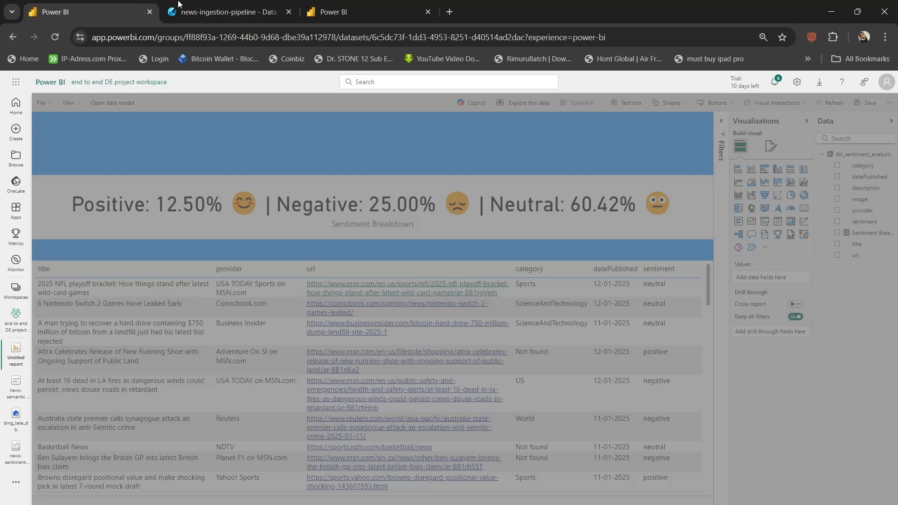
{"action": "left_click", "coordinate": [236, 4]}
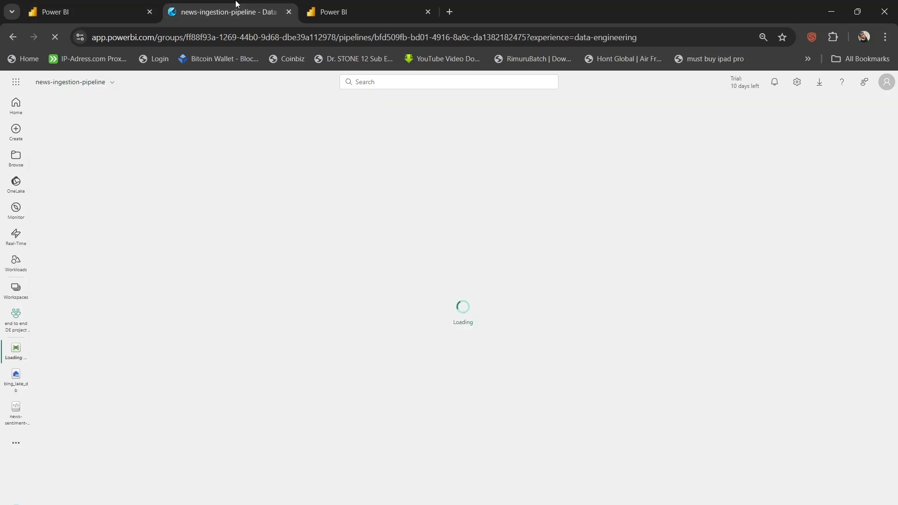
{"action": "left_click", "coordinate": [667, 504]}
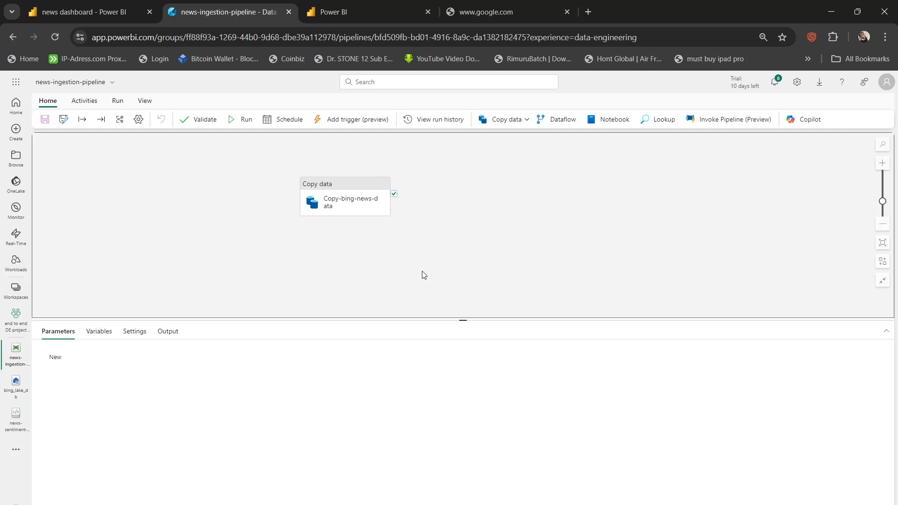
Move the Copy-bing-news-data activity further left on the pipeline canvas to free space beside it.
{"action": "left_click", "coordinate": [342, 188]}
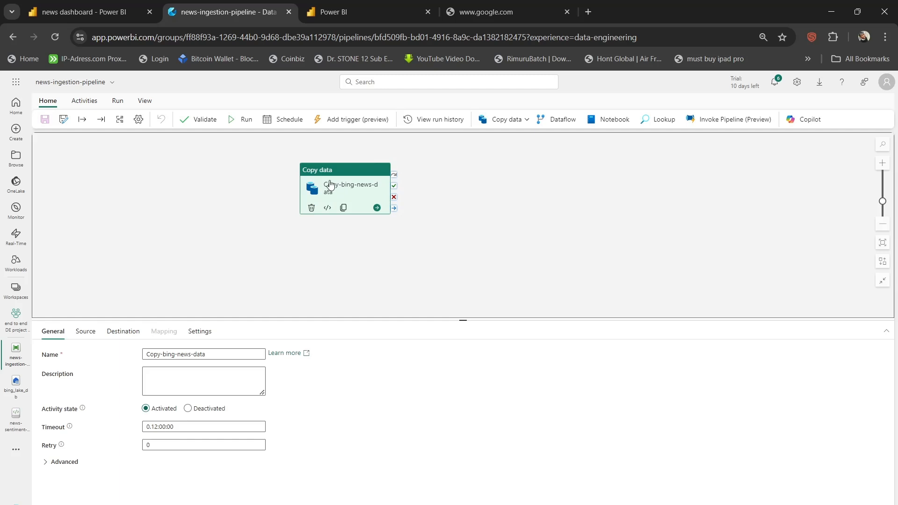
{"action": "left_click_drag", "start_coordinate": [337, 180], "coordinate": [196, 204]}
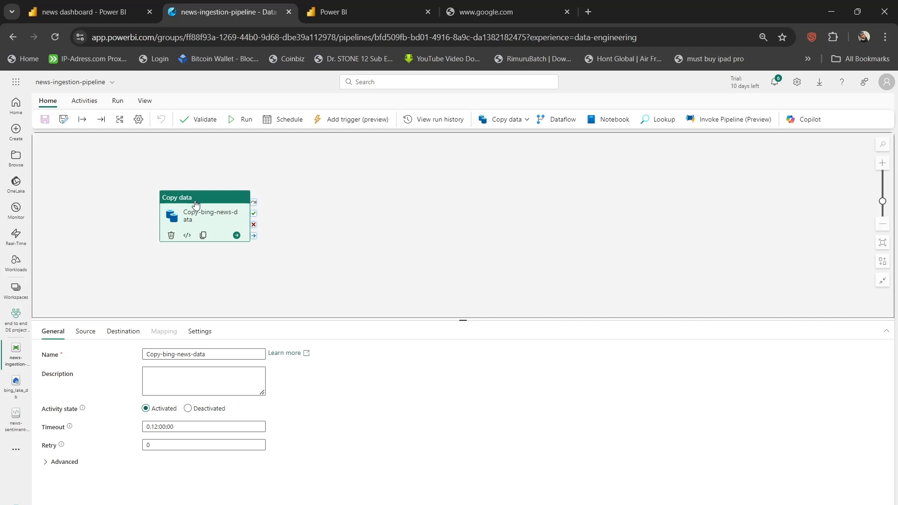
{"action": "left_click", "coordinate": [321, 197]}
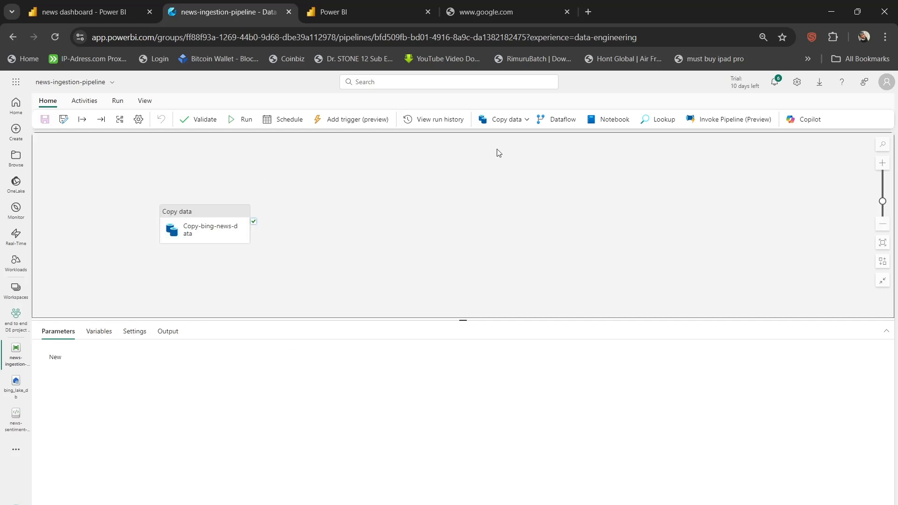
Add a Notebook activity to the pipeline and name it Data transformation.
{"action": "left_click", "coordinate": [614, 124]}
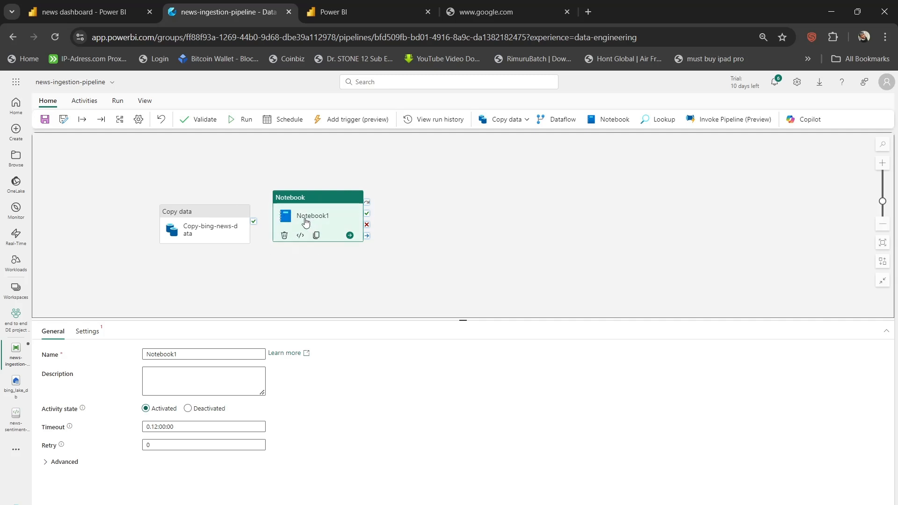
{"action": "left_click", "coordinate": [185, 356]}
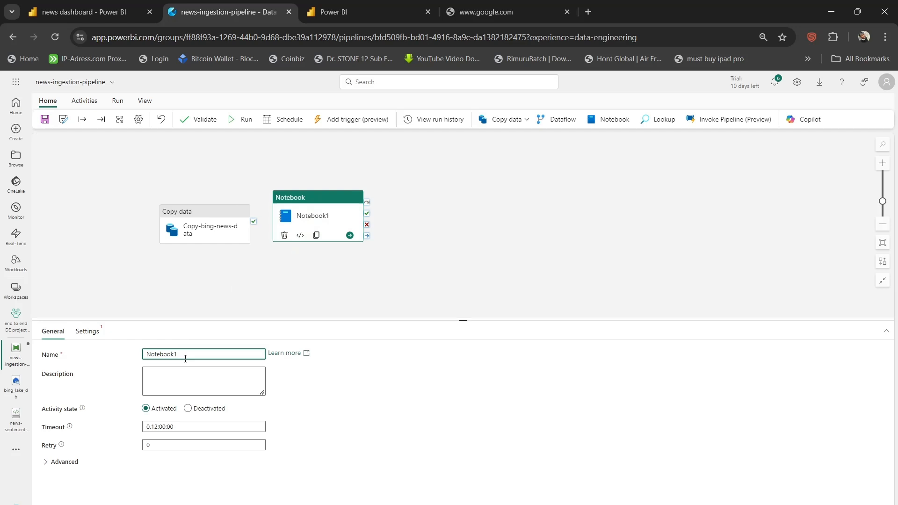
{"action": "double_click", "coordinate": [185, 359]}
{"action": "type", "text": "Data transformation"}
Assign the data transformation notebook to the Data transformation activity.
{"action": "left_click", "coordinate": [89, 332]}
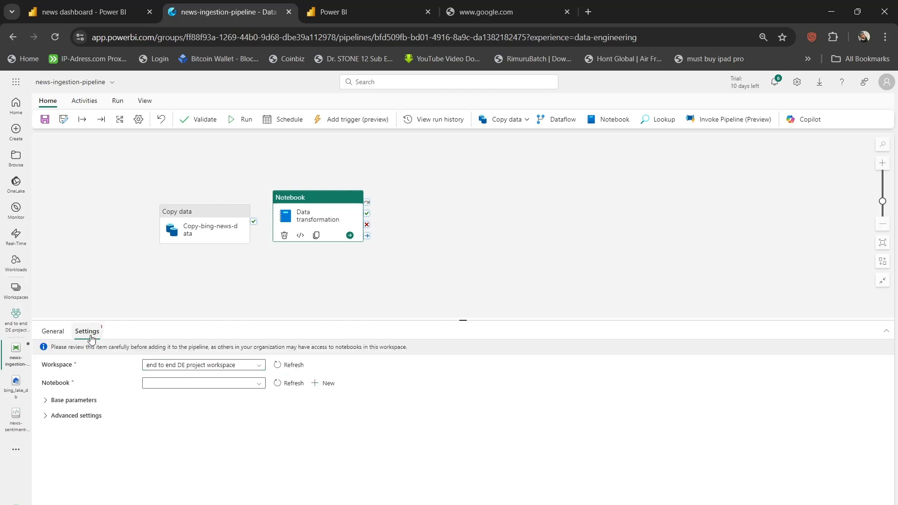
{"action": "left_click", "coordinate": [225, 384]}
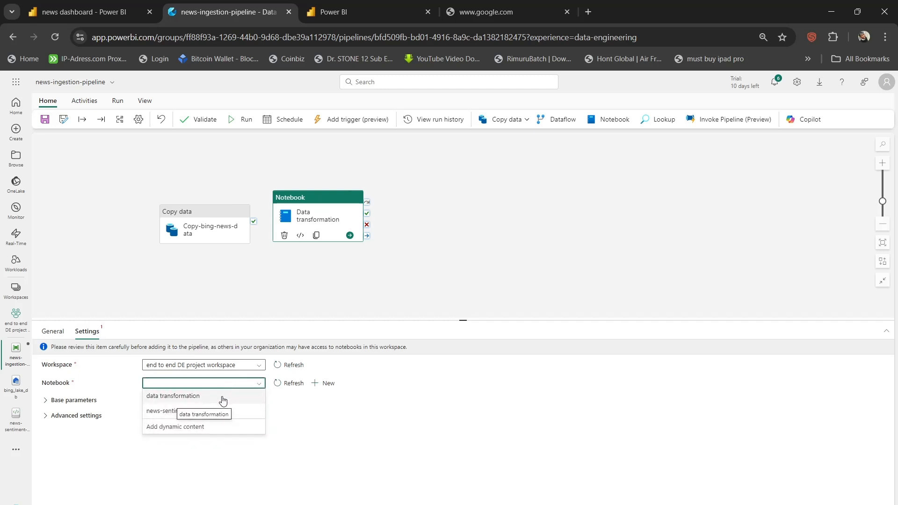
{"action": "left_click", "coordinate": [222, 398]}
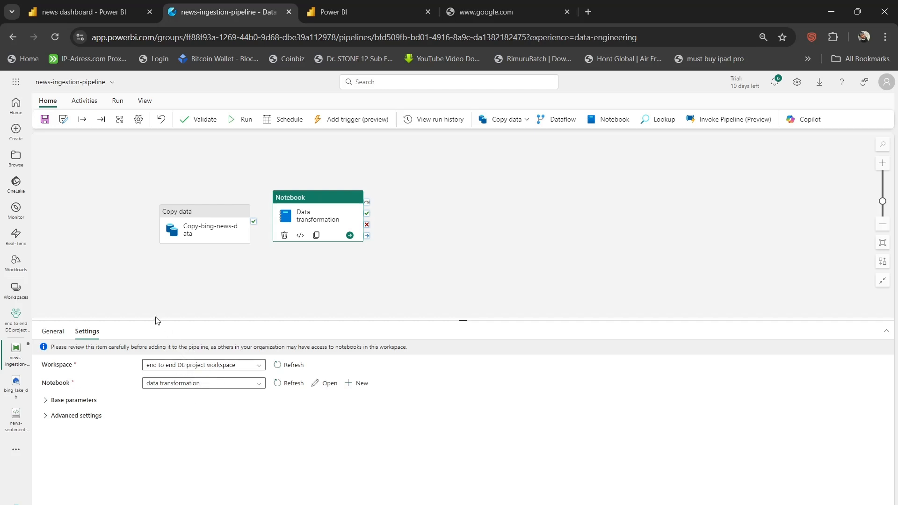
{"action": "left_click", "coordinate": [59, 338]}
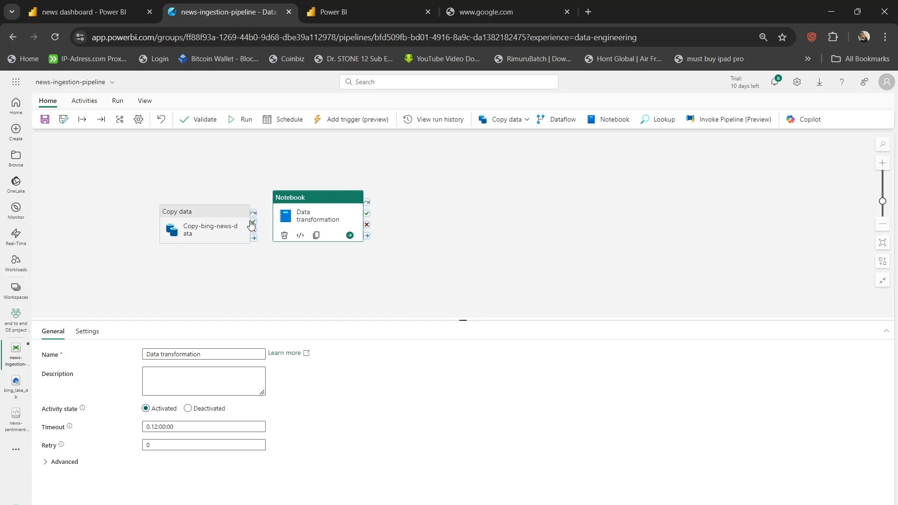
Connect Copy-bing-news-data to the Data transformation activity on success and review that activity's notebook settings.
{"action": "left_click_drag", "start_coordinate": [253, 225], "coordinate": [282, 224]}
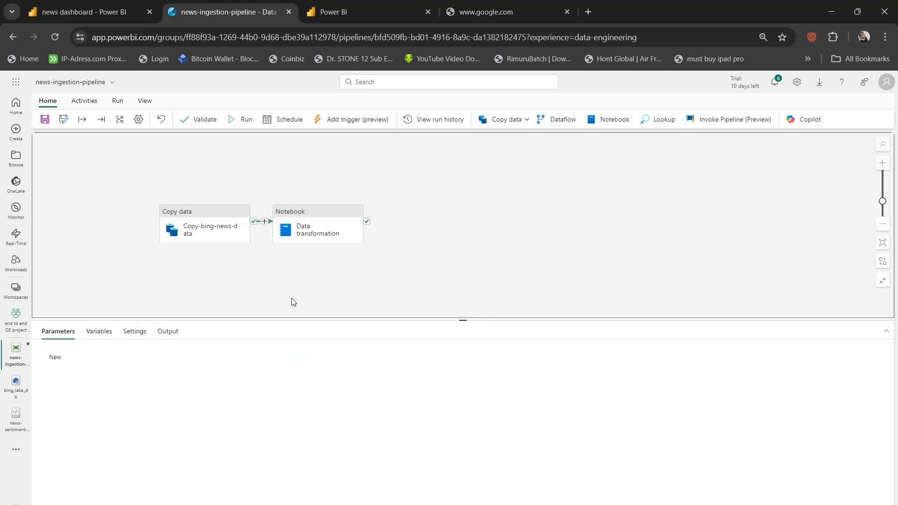
{"action": "left_click", "coordinate": [325, 237]}
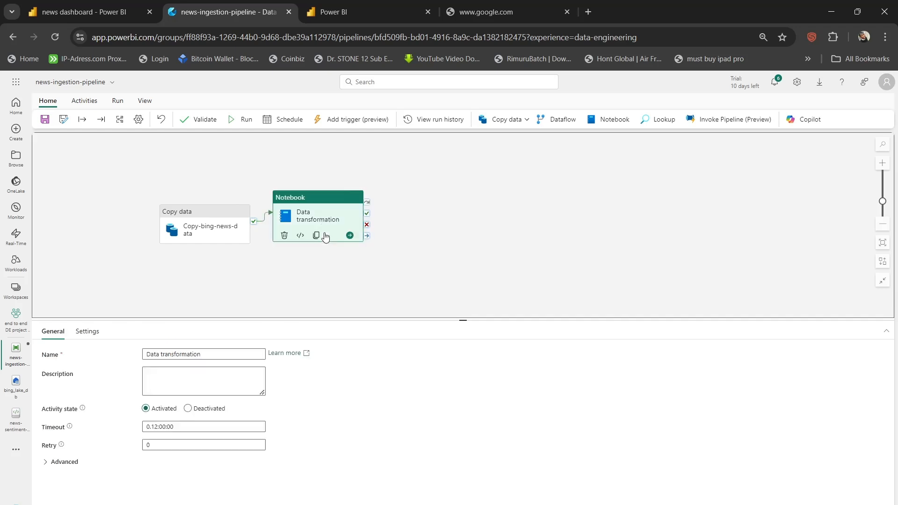
{"action": "left_click", "coordinate": [91, 331]}
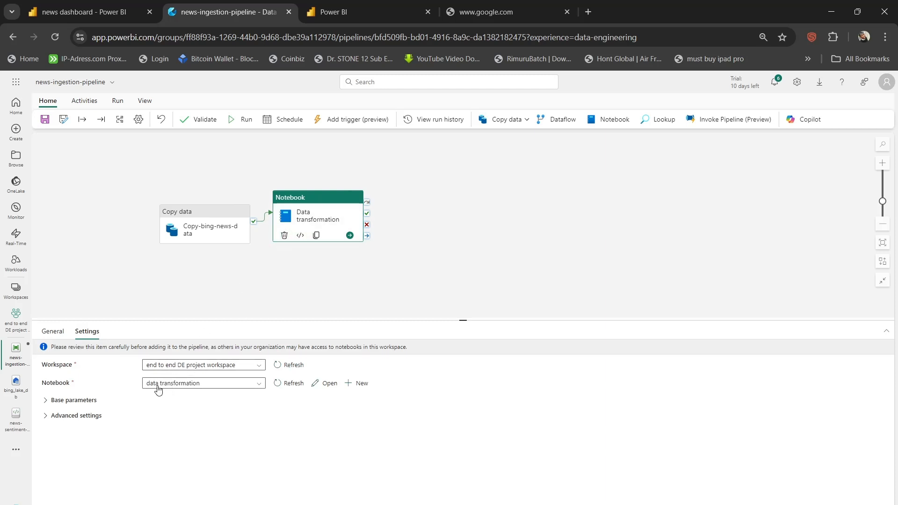
{"action": "left_click", "coordinate": [52, 331]}
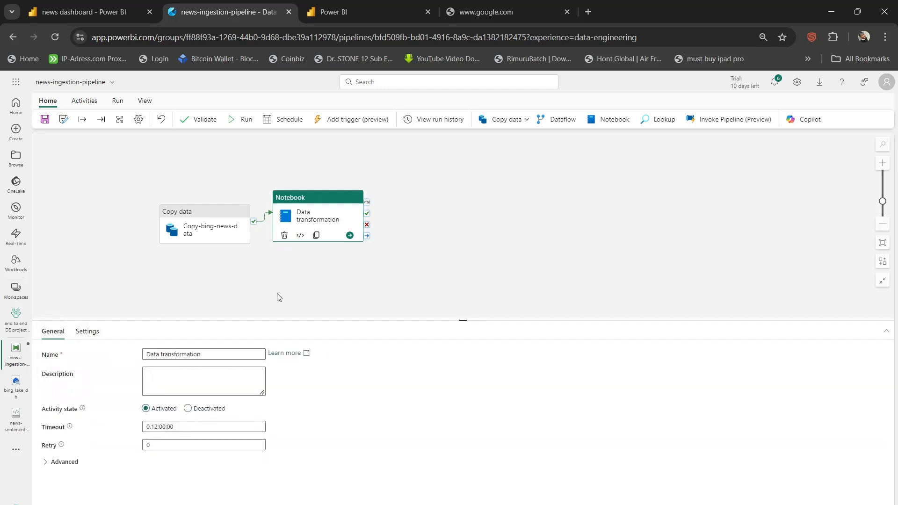
{"action": "left_click", "coordinate": [396, 262]}
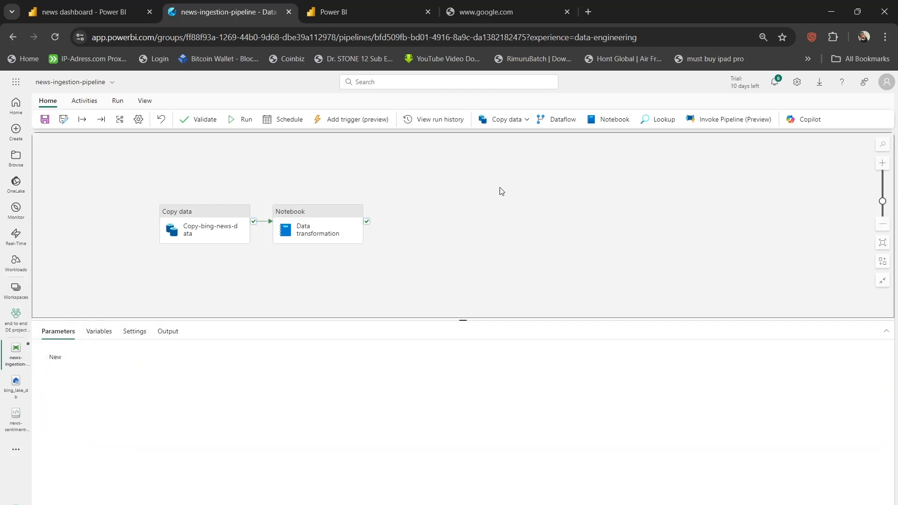
Add a second Notebook activity to the pipeline and name it Sentiment analysis.
{"action": "left_click", "coordinate": [605, 123]}
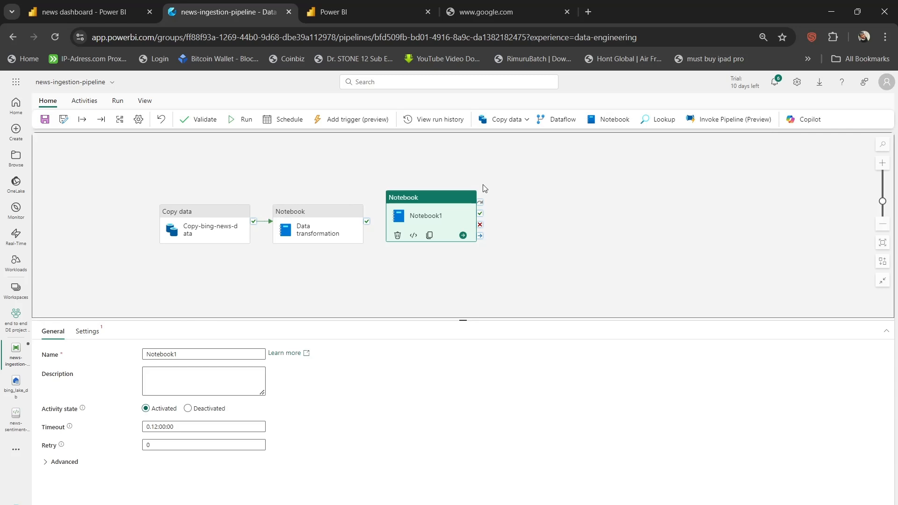
{"action": "left_click", "coordinate": [204, 353]}
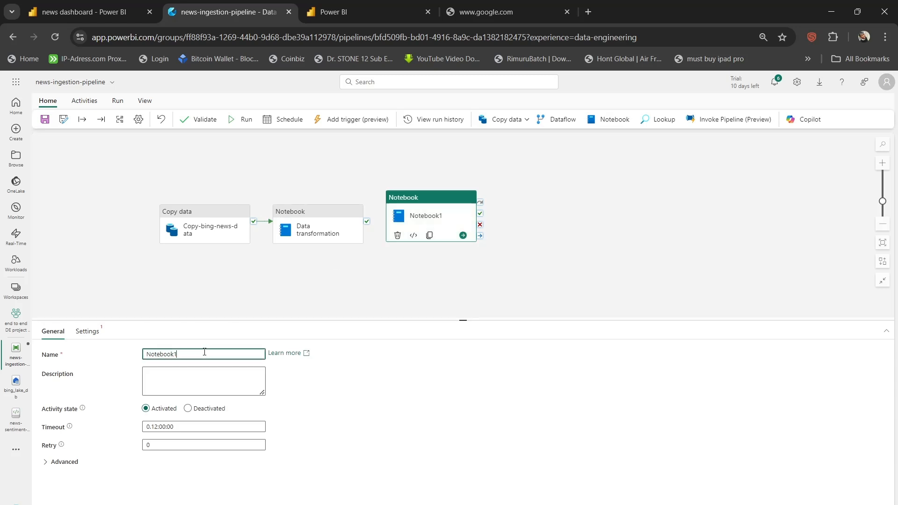
{"action": "double_click", "coordinate": [205, 353]}
{"action": "type", "text": "Sentiment"}
{"action": "type", "text": "analysis"}
Assign the news-sentiment-analysis notebook to the Sentiment analysis activity.
{"action": "left_click", "coordinate": [85, 332]}
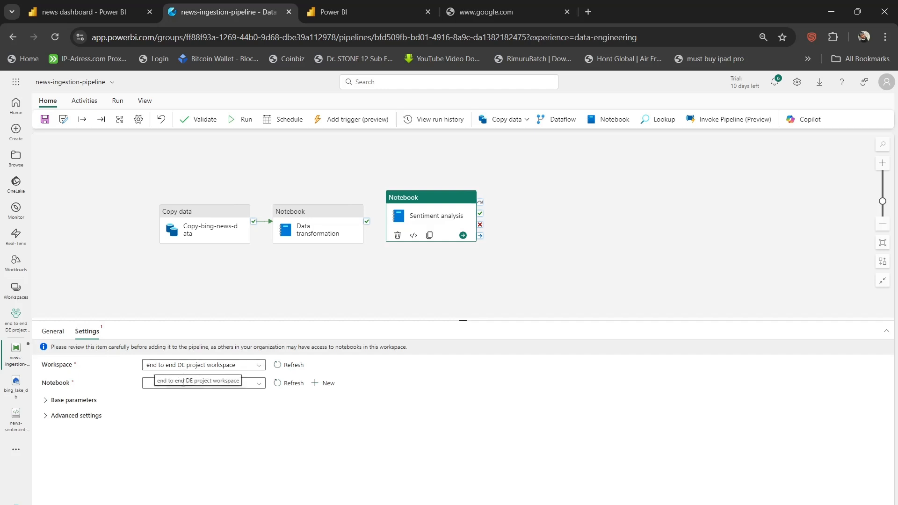
{"action": "left_click", "coordinate": [259, 385]}
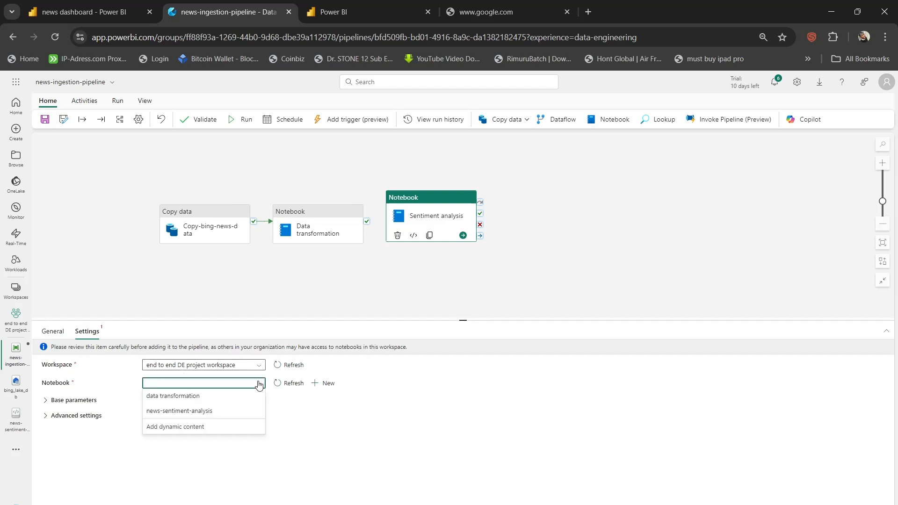
{"action": "left_click", "coordinate": [230, 411]}
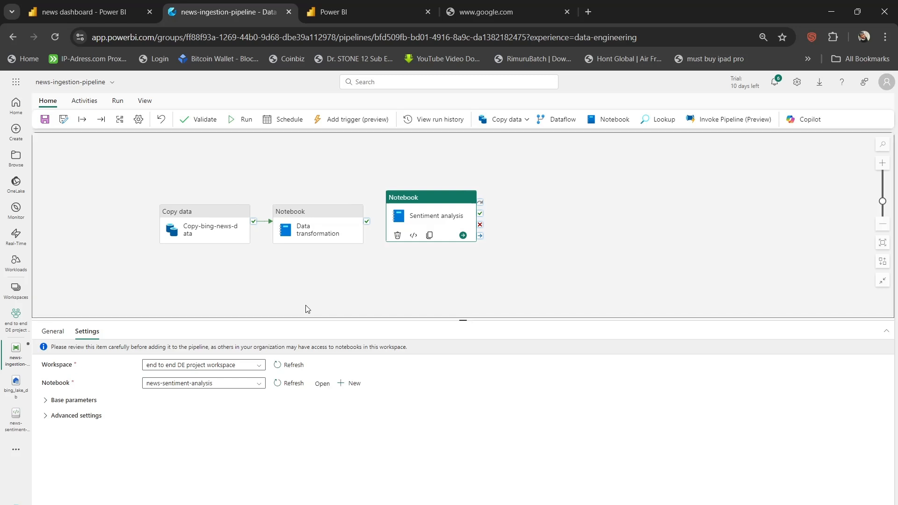
{"action": "left_click", "coordinate": [307, 309]}
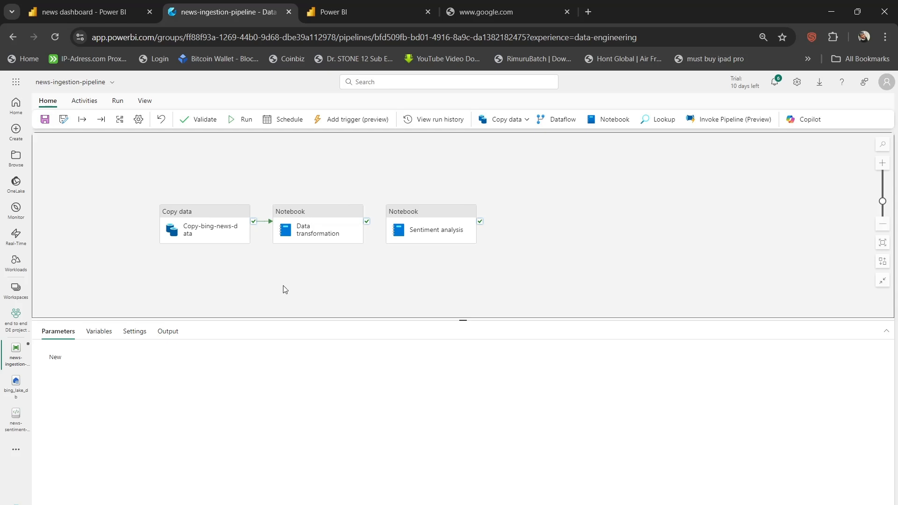
Connect the Data transformation activity to the Sentiment analysis activity with an On success condition.
{"action": "mouse_move", "coordinate": [369, 230]}
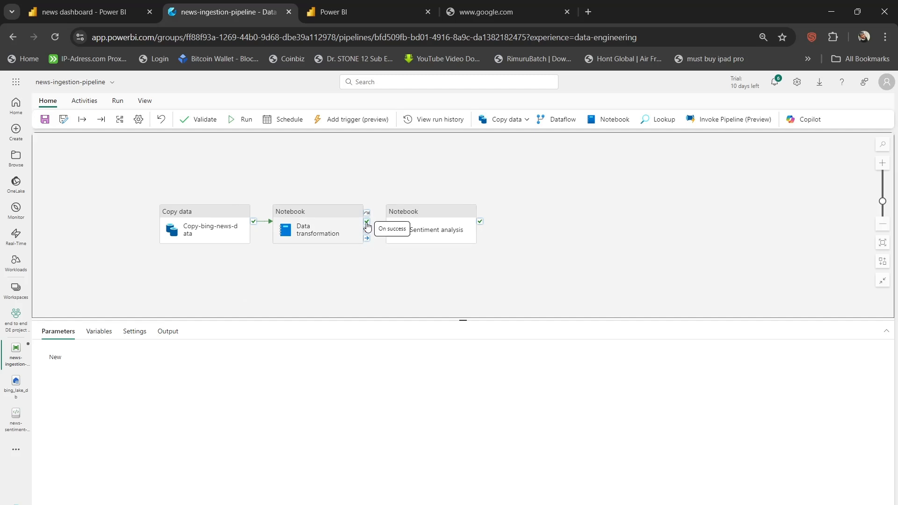
{"action": "left_click", "coordinate": [368, 227]}
{"action": "left_click_drag", "start_coordinate": [367, 214], "coordinate": [392, 232]}
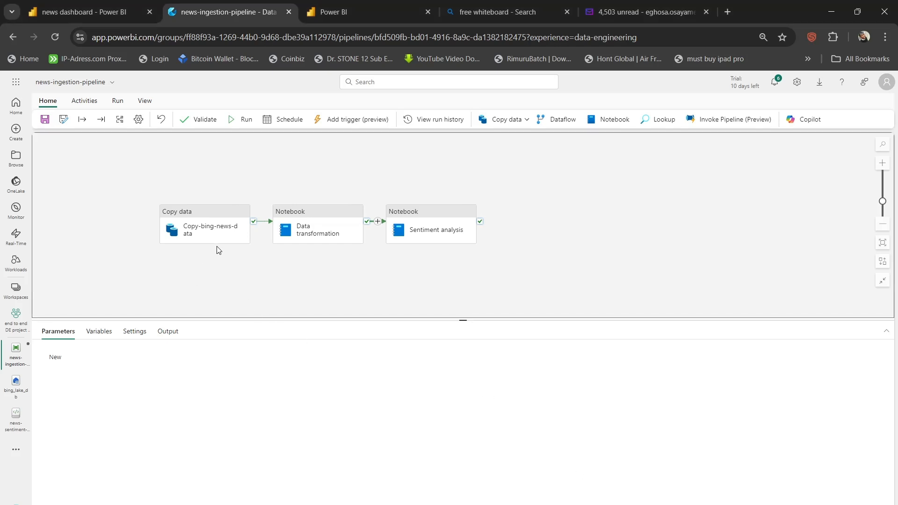
Examine the relative URL in the source settings of the Copy-bing-news-data activity.
{"action": "left_click", "coordinate": [198, 240]}
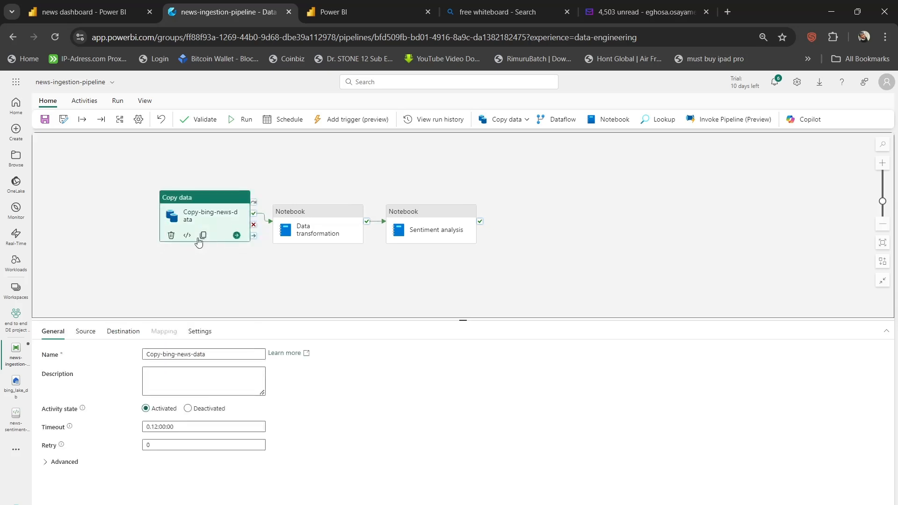
{"action": "left_click", "coordinate": [84, 332]}
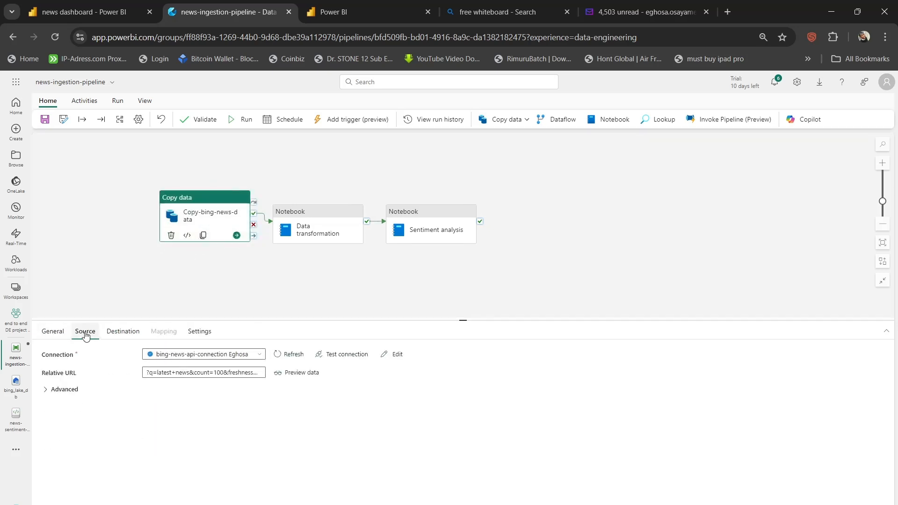
{"action": "left_click", "coordinate": [163, 371]}
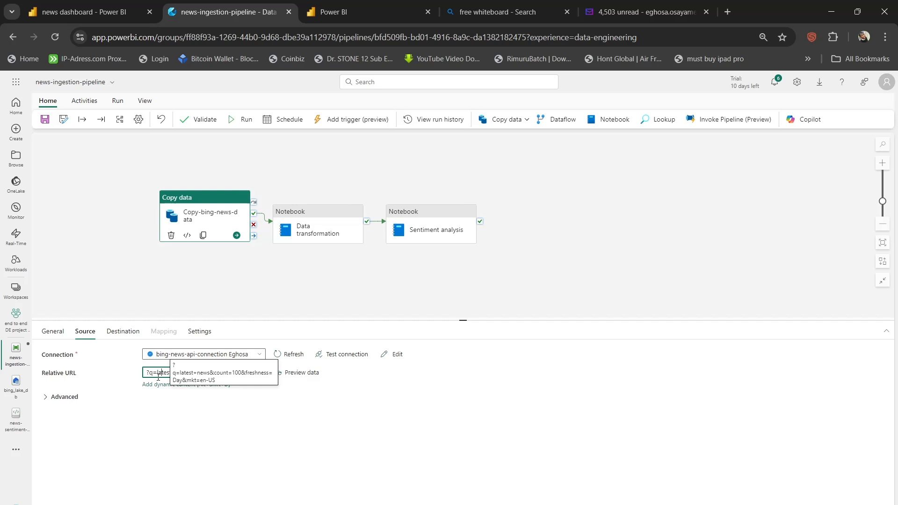
{"action": "left_click", "coordinate": [88, 305]}
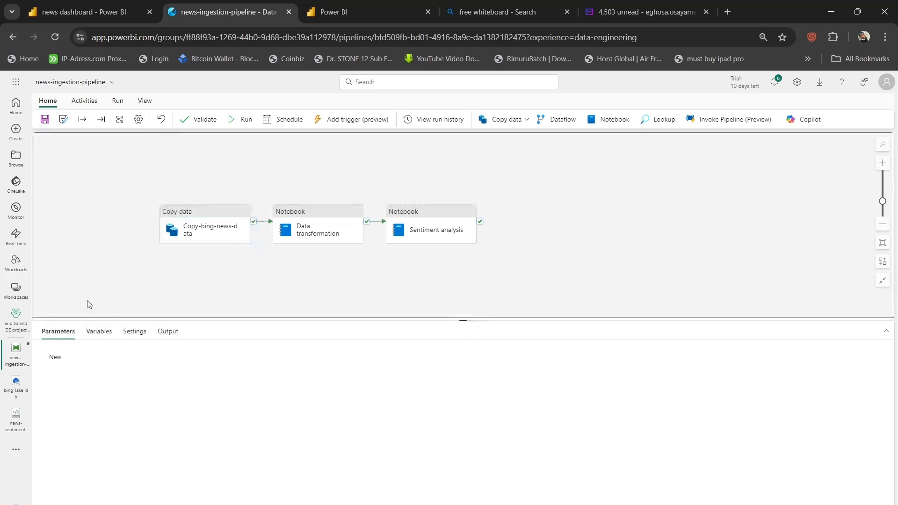
Add a String pipeline parameter named search_parameter.
{"action": "left_click", "coordinate": [62, 357]}
{"action": "left_click", "coordinate": [92, 389]}
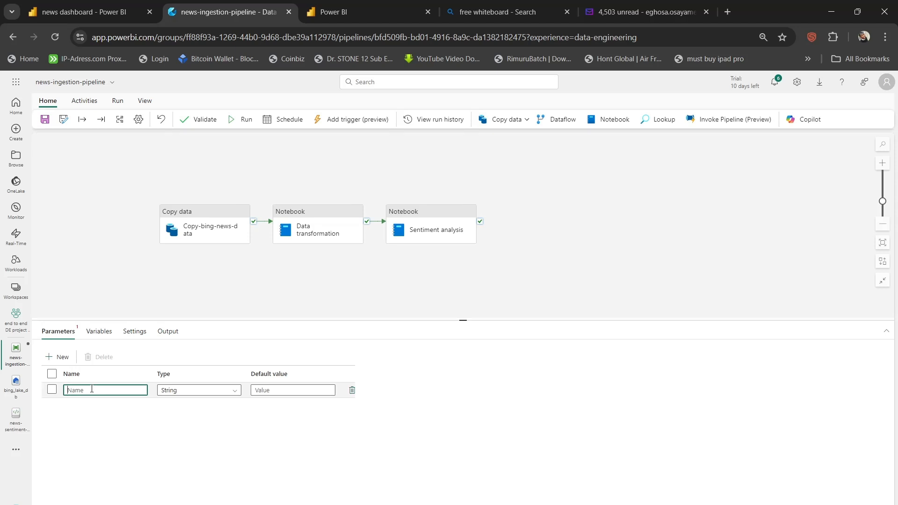
{"action": "type", "text": "search pa"}
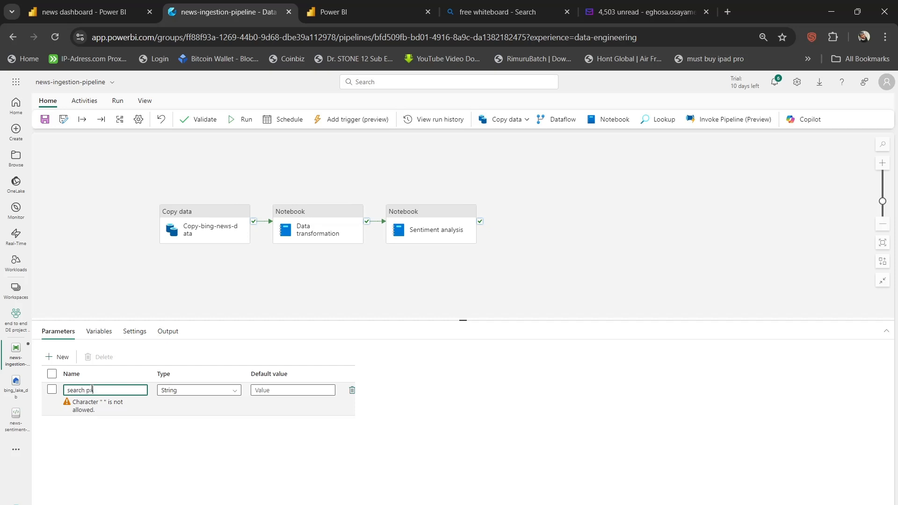
{"action": "type", "text": "rameter"}
{"action": "left_click", "coordinate": [92, 390]}
{"action": "key", "text": "BackSpace"}
{"action": "type", "text": "_"}
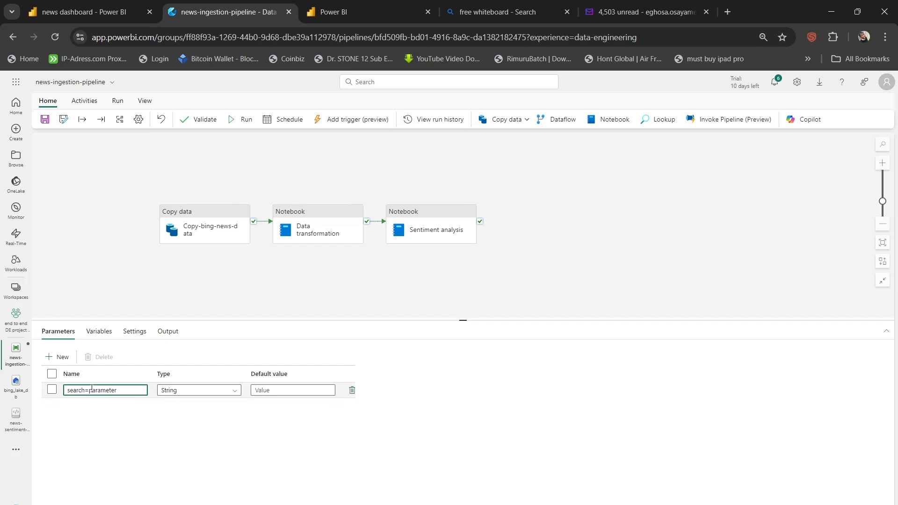
{"action": "key", "text": "BackSpace"}
{"action": "type", "text": "-"}
{"action": "key", "text": "BackSpace"}
{"action": "type", "text": "_"}
Set the default value of search_parameter to "latest news".
{"action": "left_click", "coordinate": [295, 389]}
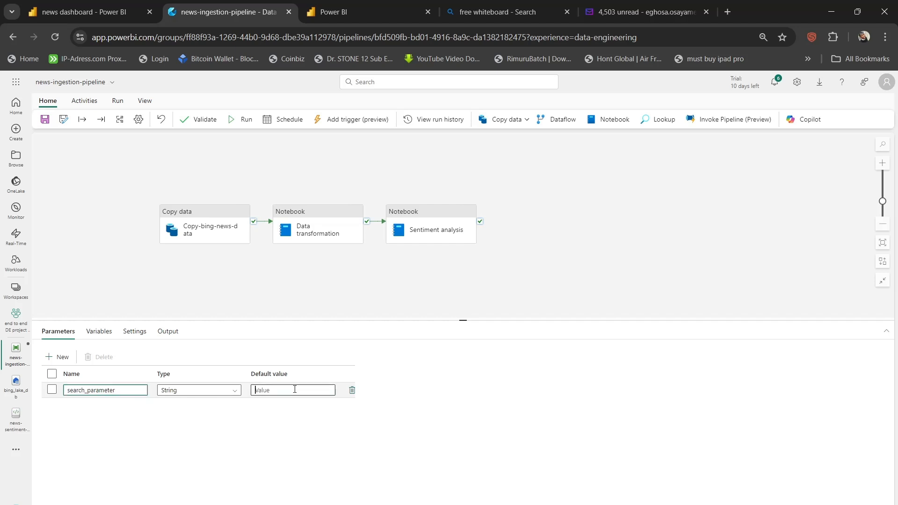
{"action": "type", "text": "la"}
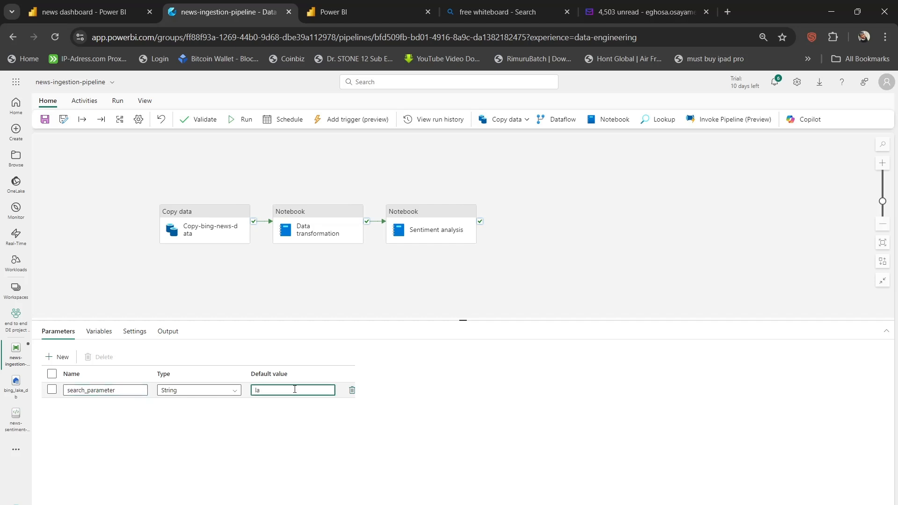
{"action": "type", "text": "test newd"}
{"action": "key", "text": "BackSpace"}
{"action": "type", "text": "s"}
{"action": "left_click", "coordinate": [206, 423]}
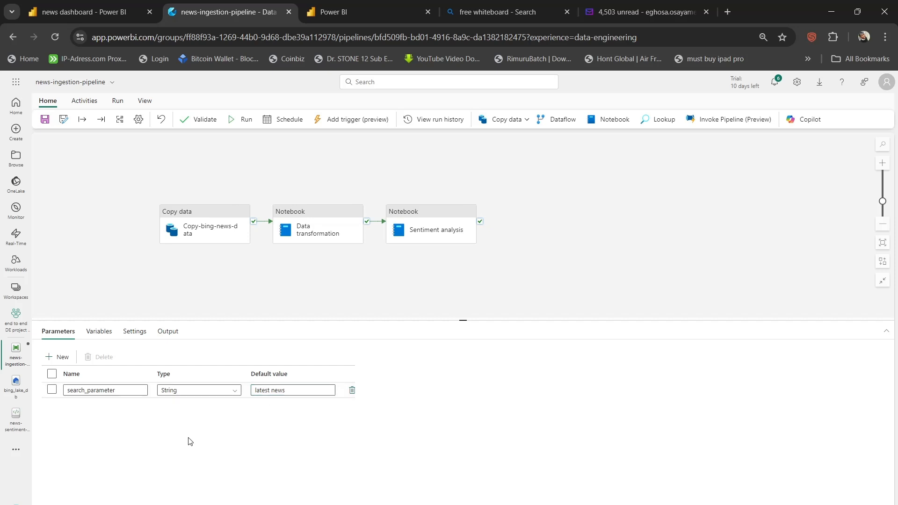
{"action": "left_click", "coordinate": [52, 390]}
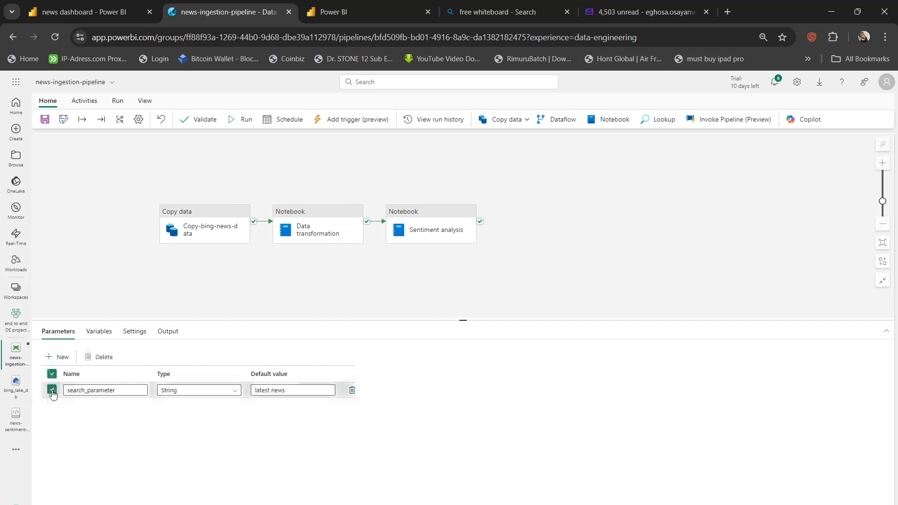
{"action": "left_click", "coordinate": [52, 390]}
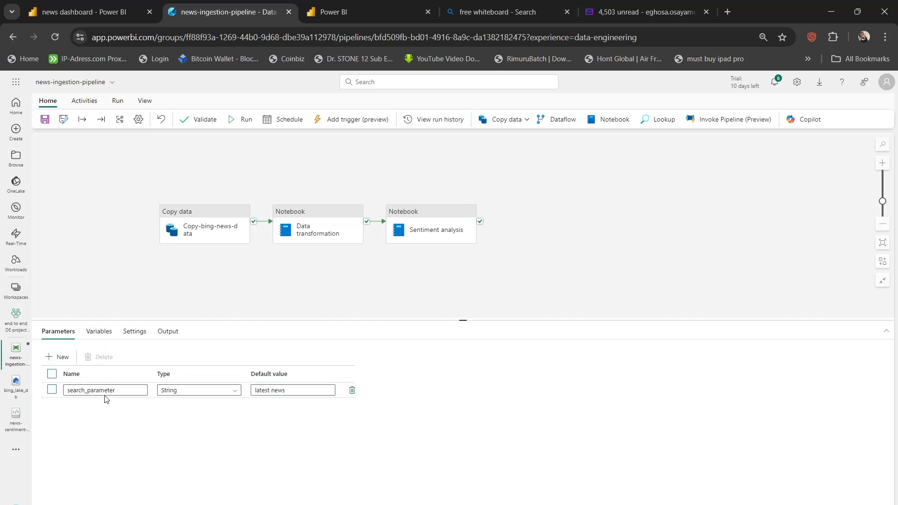
Copy the relative URL of the Copy-bing-news-data source into the blank Yahoo Mail draft, followed by an empty line.
{"action": "left_click", "coordinate": [207, 232]}
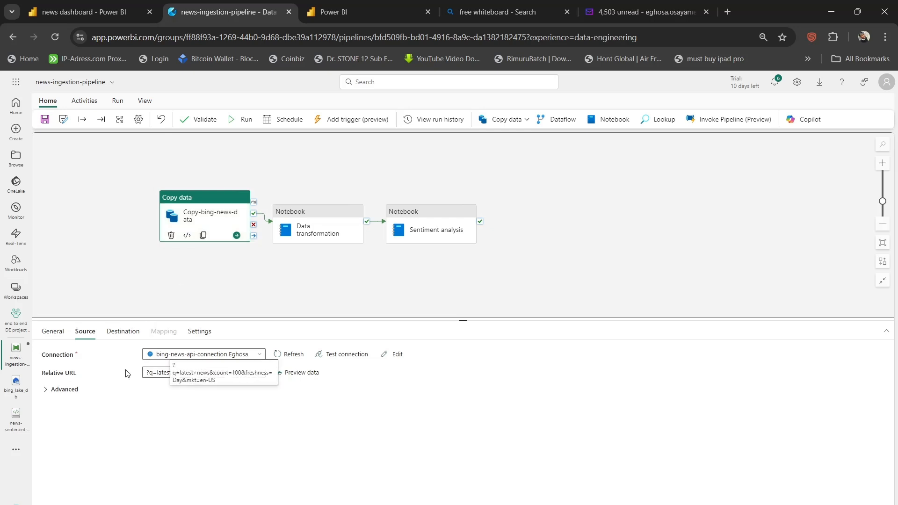
{"action": "left_click", "coordinate": [148, 373]}
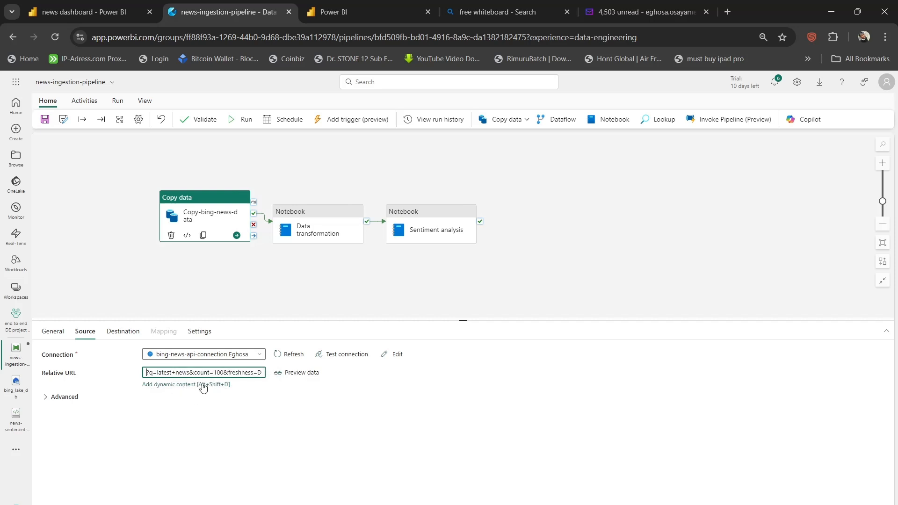
{"action": "triple_click", "coordinate": [154, 371]}
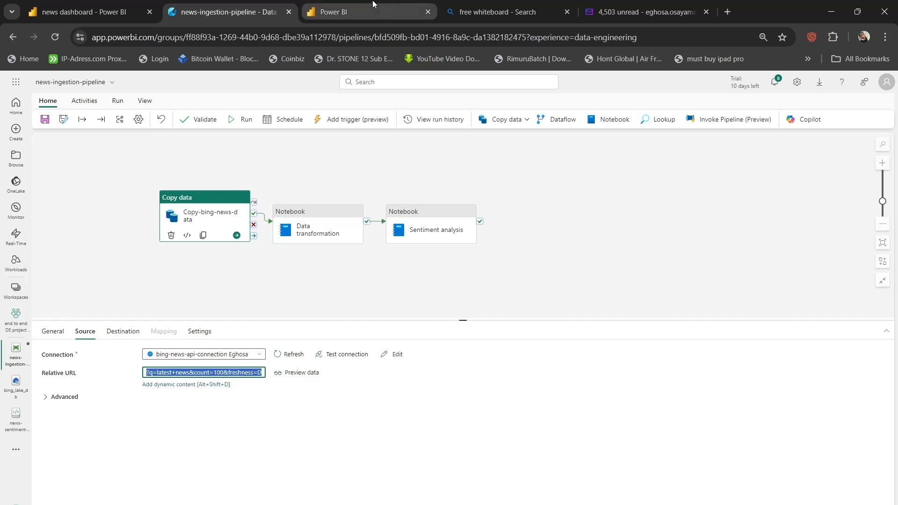
{"action": "left_click", "coordinate": [657, 5]}
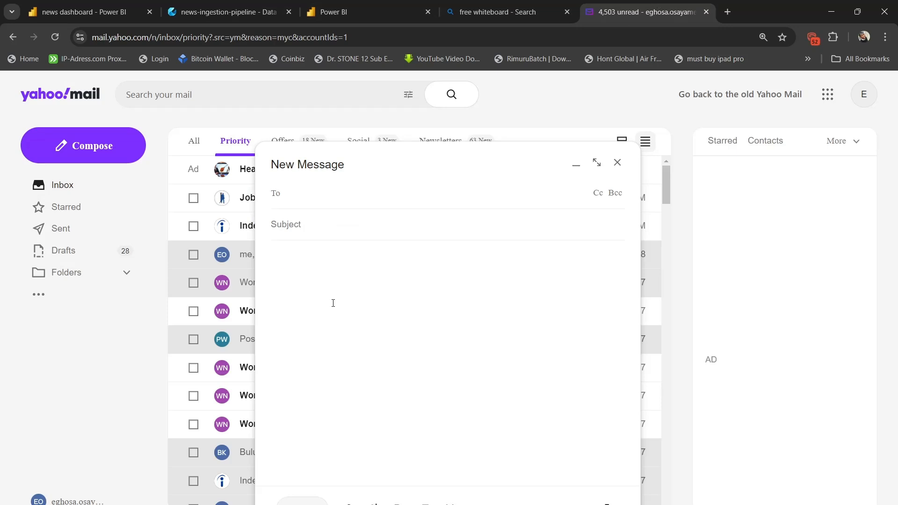
{"action": "key", "text": "ctrl+v"}
{"action": "key", "text": "Return"}
{"action": "key", "text": "Return"}
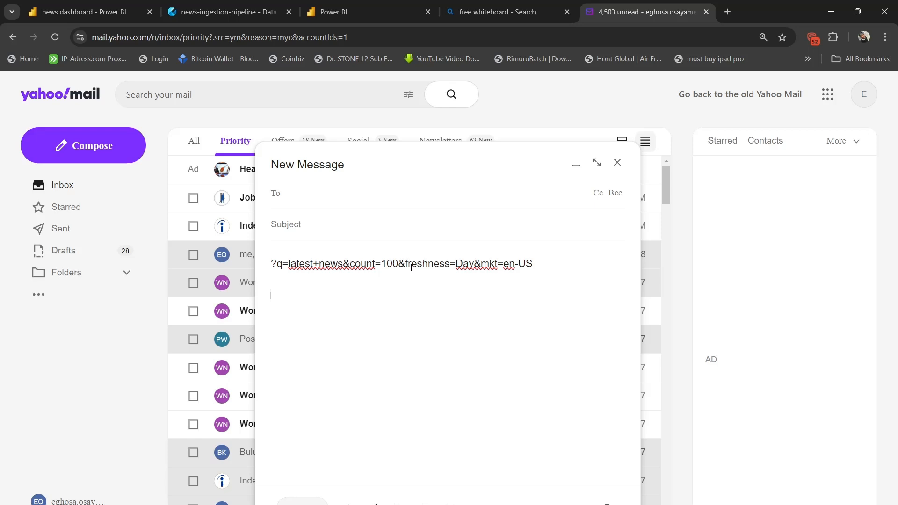
Back in the Fabric pipeline, open dynamic content for the source's relative URL and insert the search_parameter expression.
{"action": "left_click", "coordinate": [351, 9]}
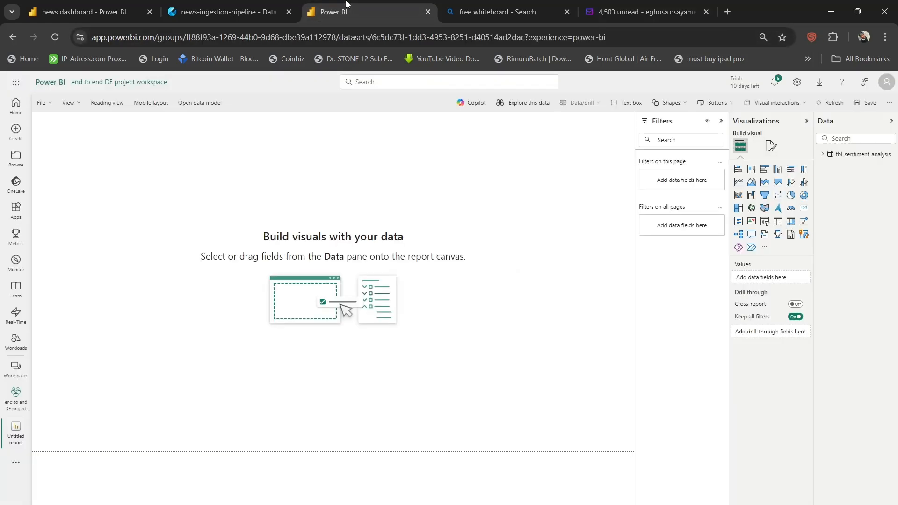
{"action": "left_click", "coordinate": [236, 10]}
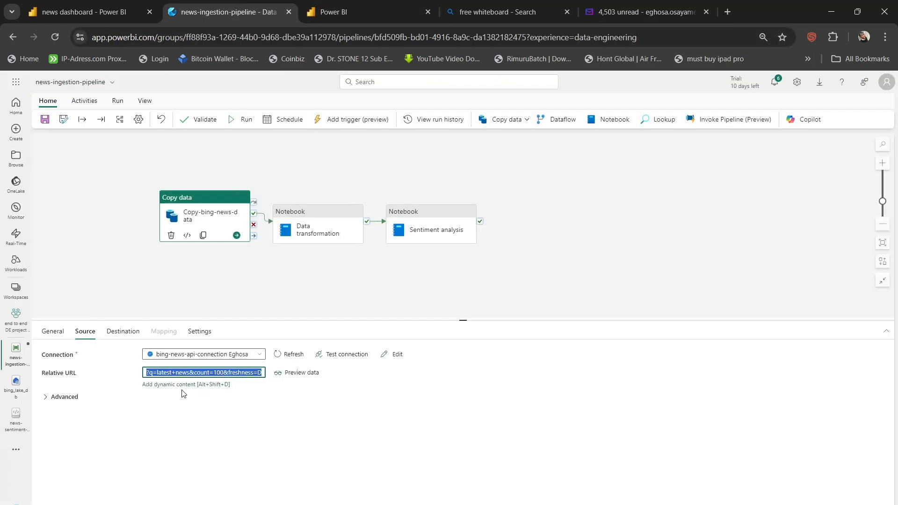
{"action": "left_click", "coordinate": [171, 386]}
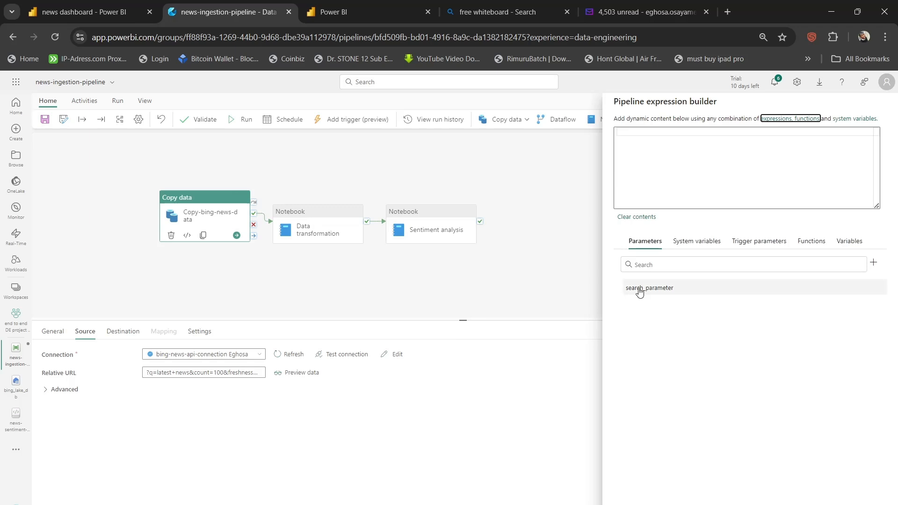
{"action": "left_click", "coordinate": [640, 289]}
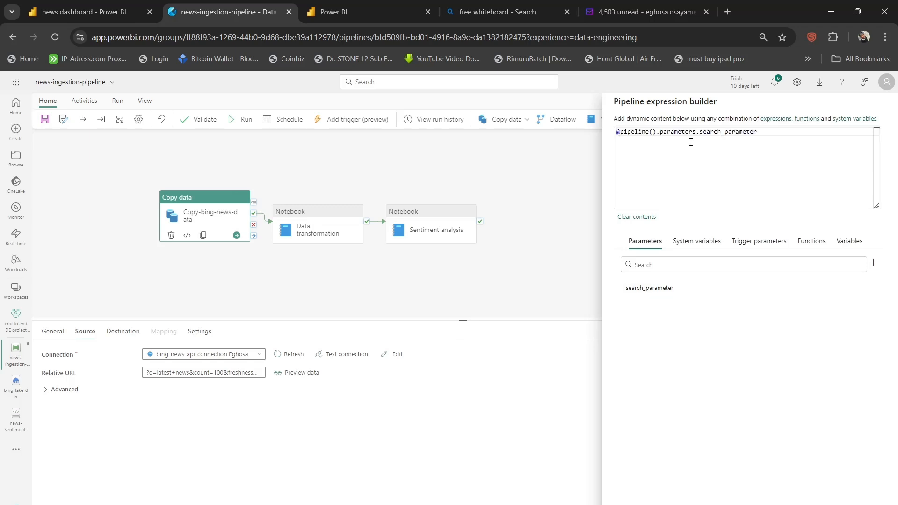
{"action": "left_click_drag", "start_coordinate": [767, 132], "coordinate": [616, 125]}
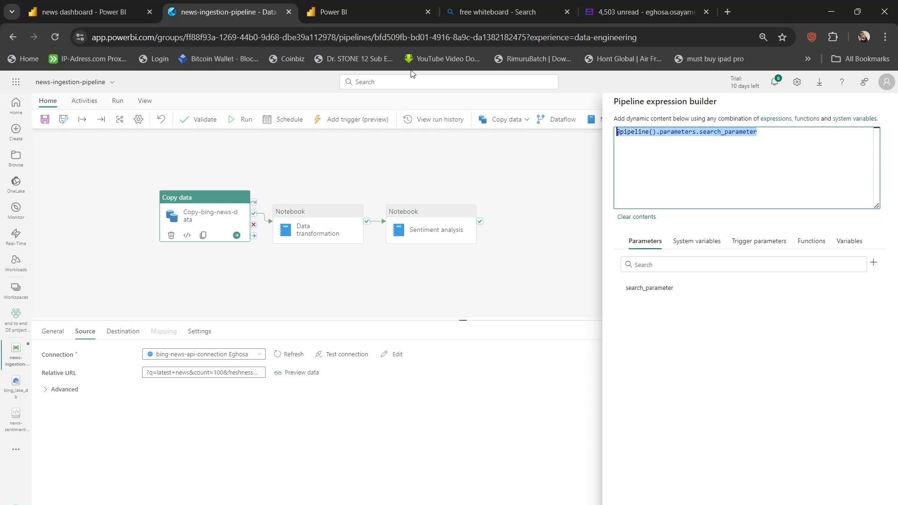
{"action": "left_click", "coordinate": [646, 12]}
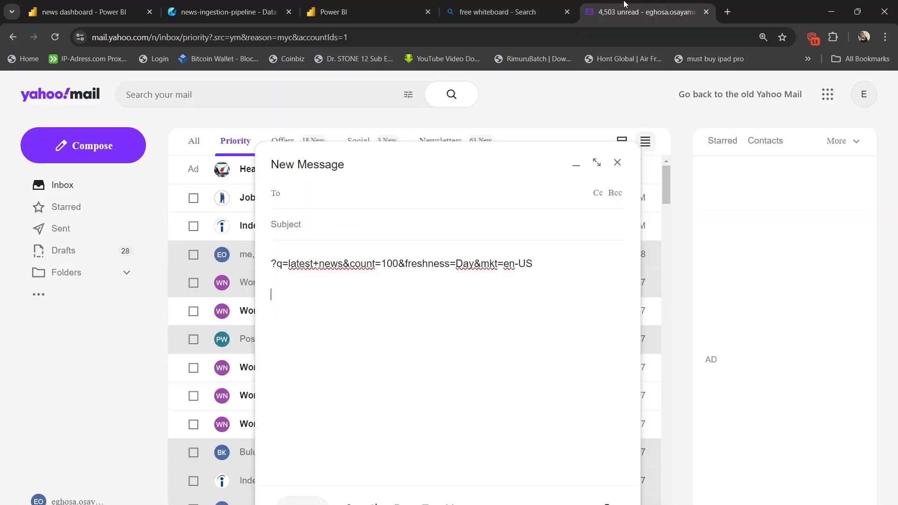
{"action": "key", "text": "ctrl+v"}
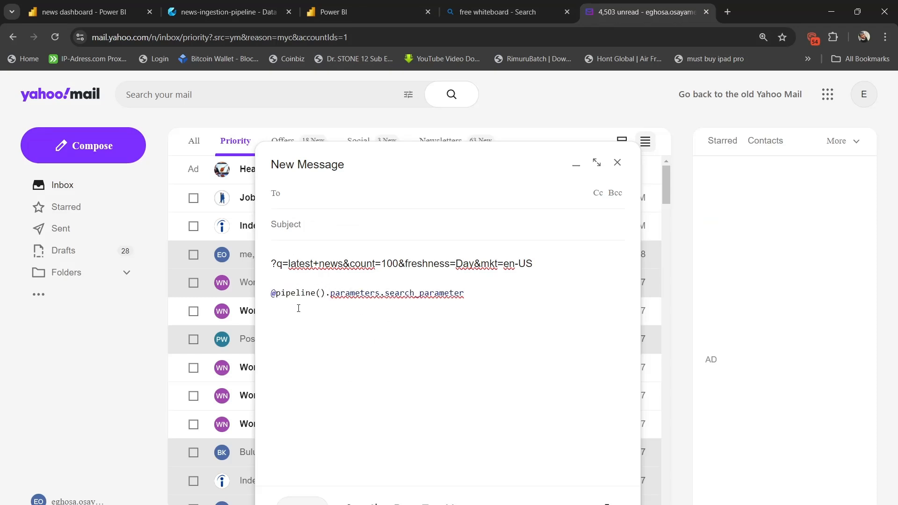
Paste a second copy of the relative URL below the parameter expression in the draft.
{"action": "left_click_drag", "start_coordinate": [271, 296], "coordinate": [464, 300]}
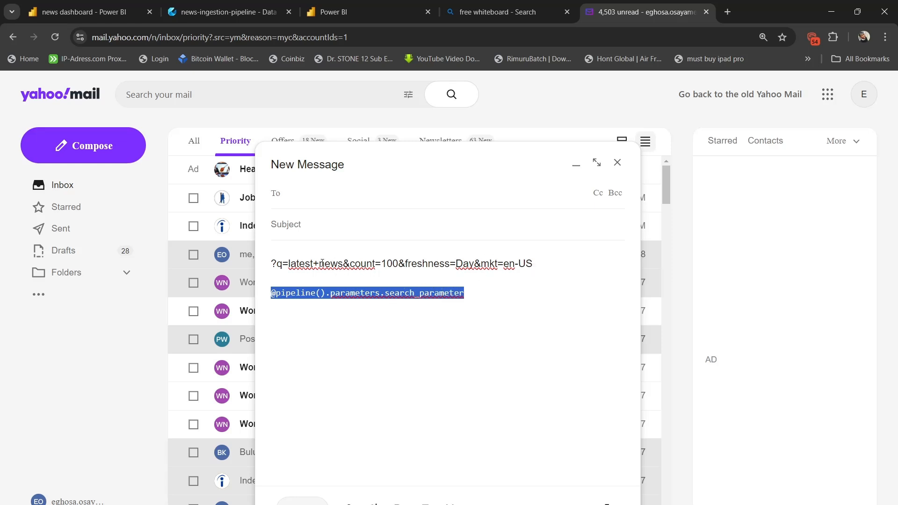
{"action": "left_click_drag", "start_coordinate": [529, 268], "coordinate": [266, 248]}
{"action": "left_click", "coordinate": [286, 331]}
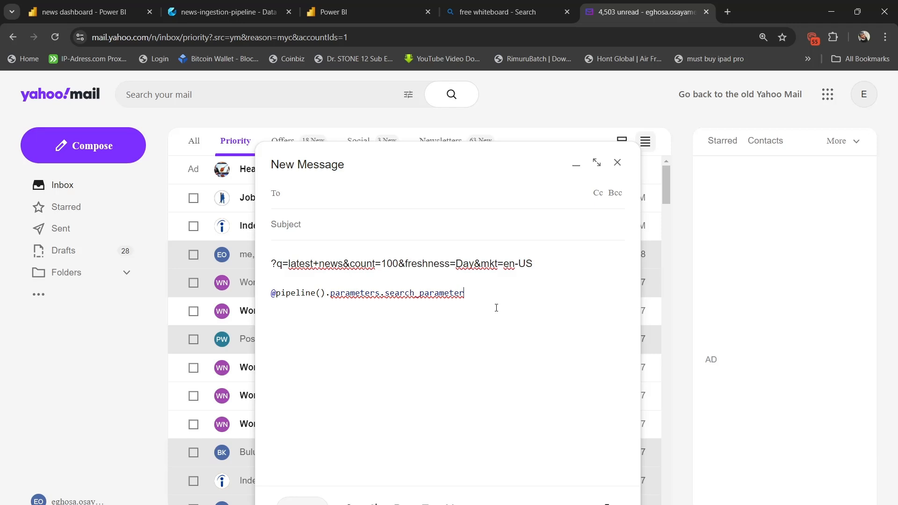
{"action": "key", "text": "ctrl+v"}
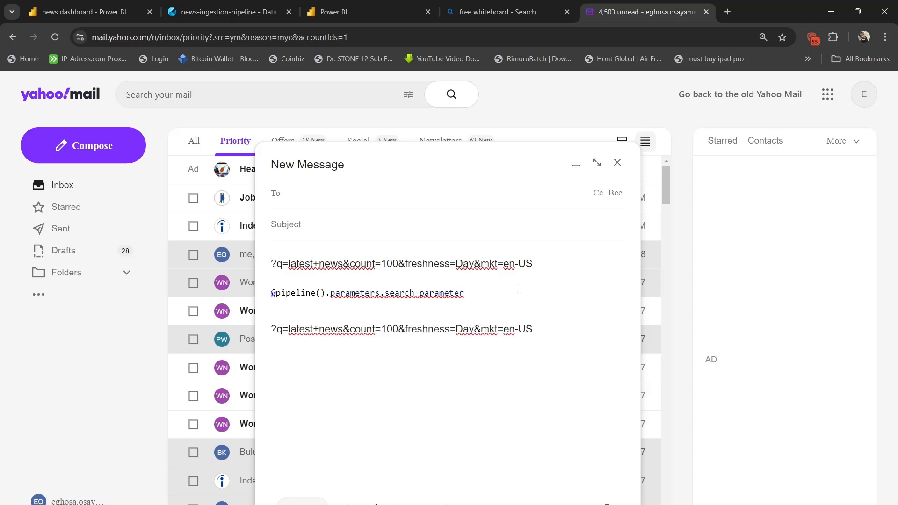
Delete the search term latest+news from the second URL, leaving ?q=&count=100&freshness=Day&mkt=en-US.
{"action": "left_click", "coordinate": [341, 324]}
{"action": "key", "text": "BackSpace"}
{"action": "key", "text": "BackSpace"}
{"action": "key", "text": "BackSpace"}
{"action": "key", "text": "BackSpace"}
{"action": "key", "text": "BackSpace"}
{"action": "key", "text": "BackSpace"}
{"action": "key", "text": "BackSpace"}
{"action": "key", "text": "BackSpace"}
{"action": "key", "text": "BackSpace"}
{"action": "key", "text": "BackSpace"}
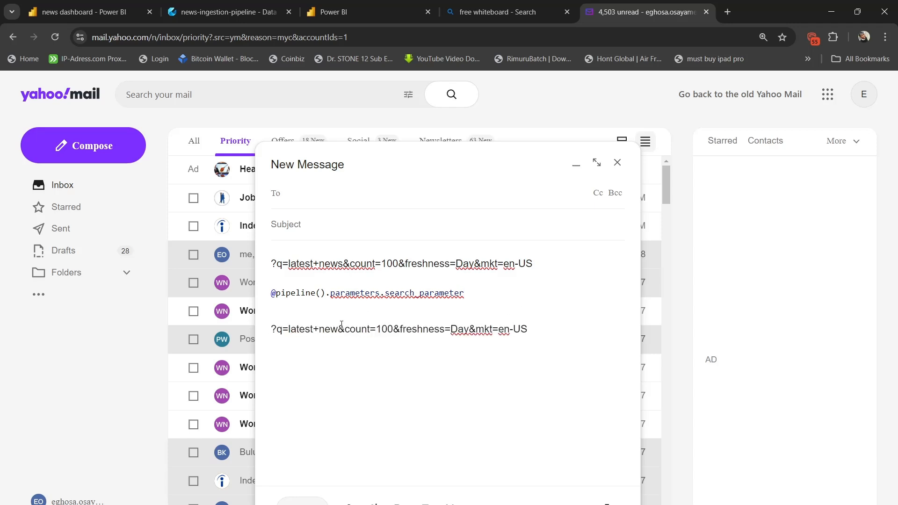
{"action": "key", "text": "BackSpace"}
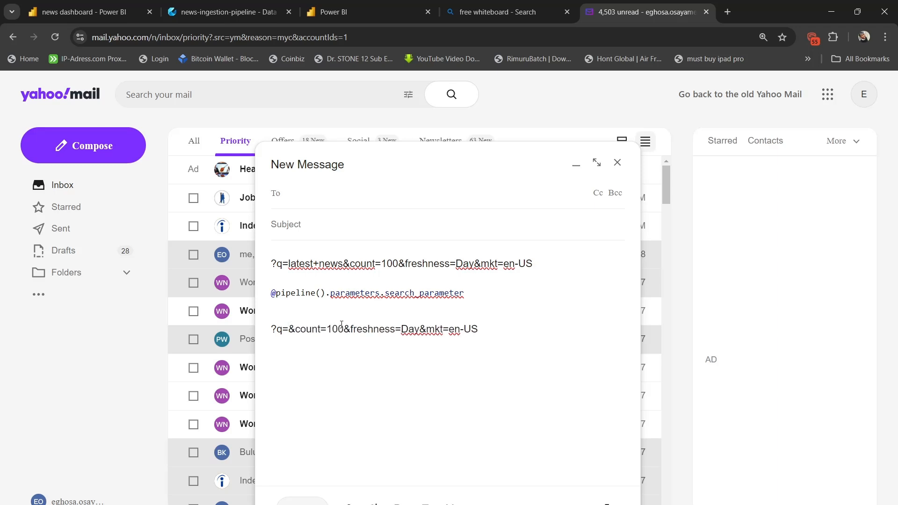
{"action": "left_click_drag", "start_coordinate": [465, 292], "coordinate": [266, 300]}
{"action": "key", "text": "ctrl+c"}
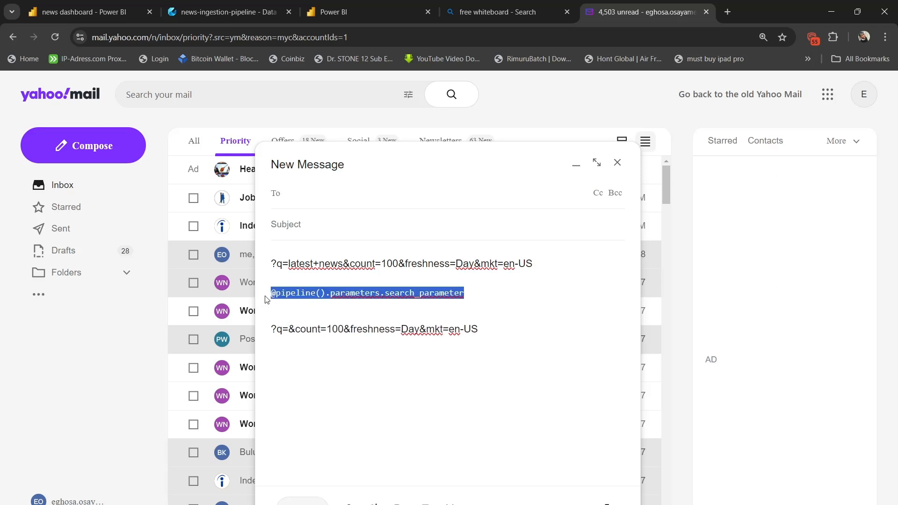
{"action": "left_click", "coordinate": [290, 333]}
{"action": "key", "text": "ctrl+v"}
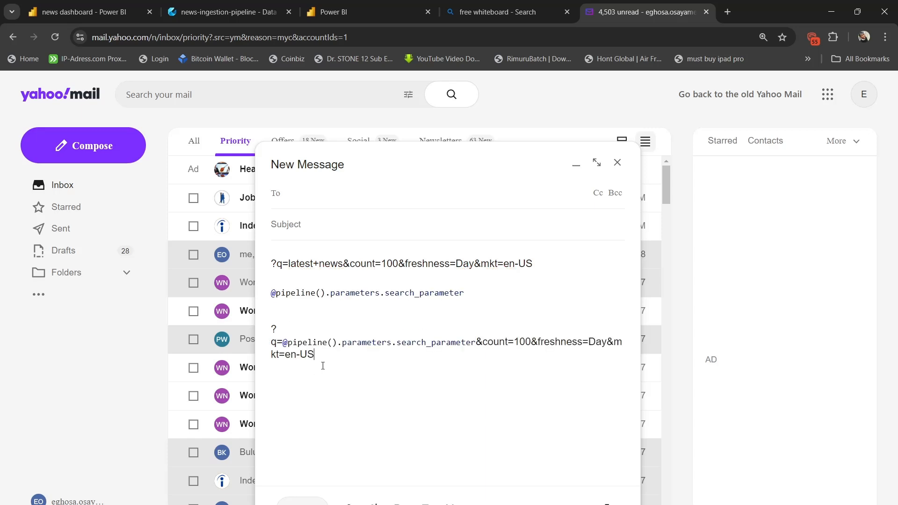
{"action": "key", "text": "ctrl+z"}
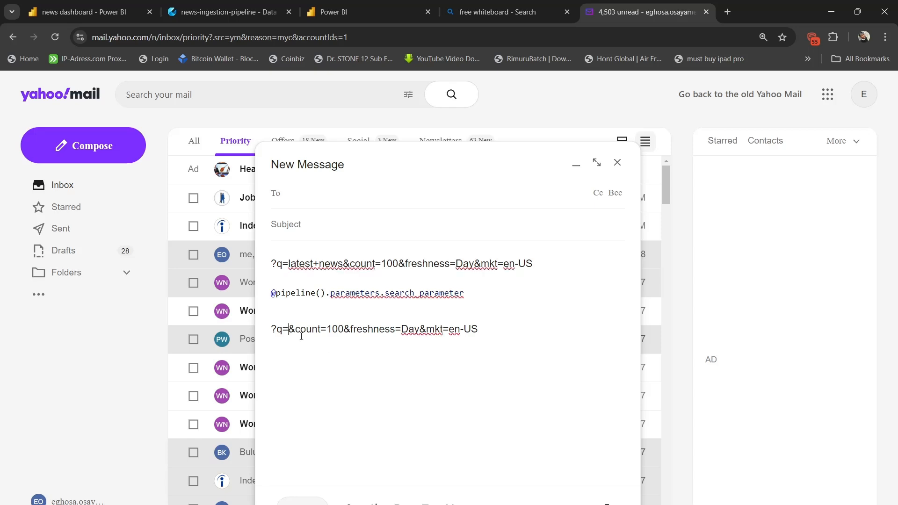
{"action": "key", "text": "ctrl+v"}
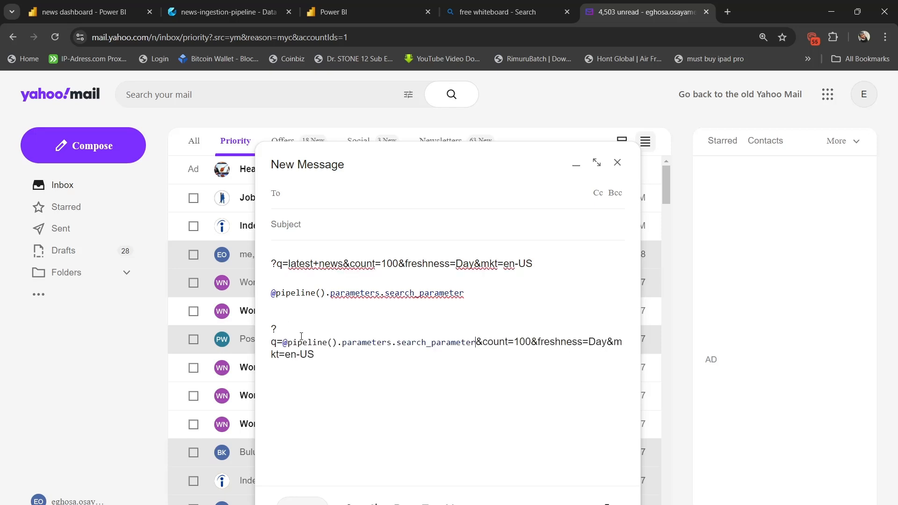
{"action": "left_click", "coordinate": [273, 343]}
{"action": "key", "text": "BackSpace"}
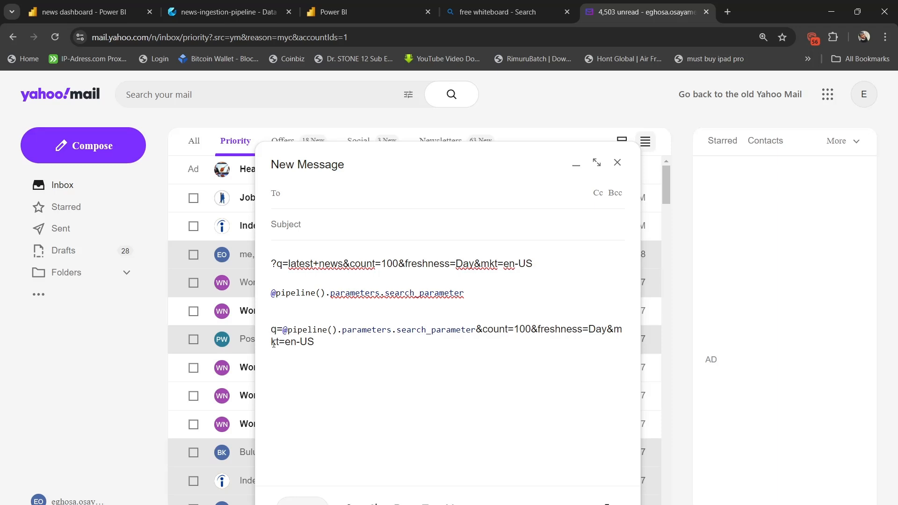
{"action": "key", "text": "ctrl+z"}
{"action": "key", "text": "ctrl+a"}
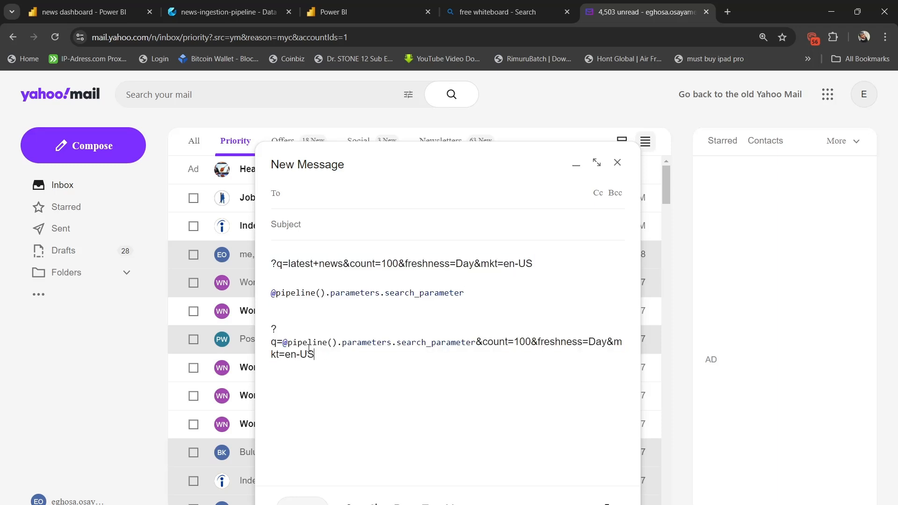
{"action": "left_click_drag", "start_coordinate": [332, 360], "coordinate": [270, 333]}
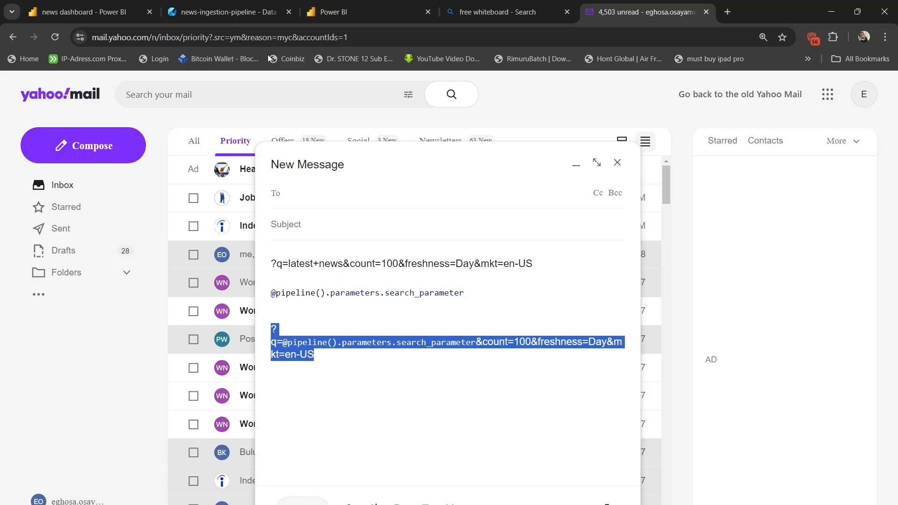
{"action": "left_click", "coordinate": [113, 5]}
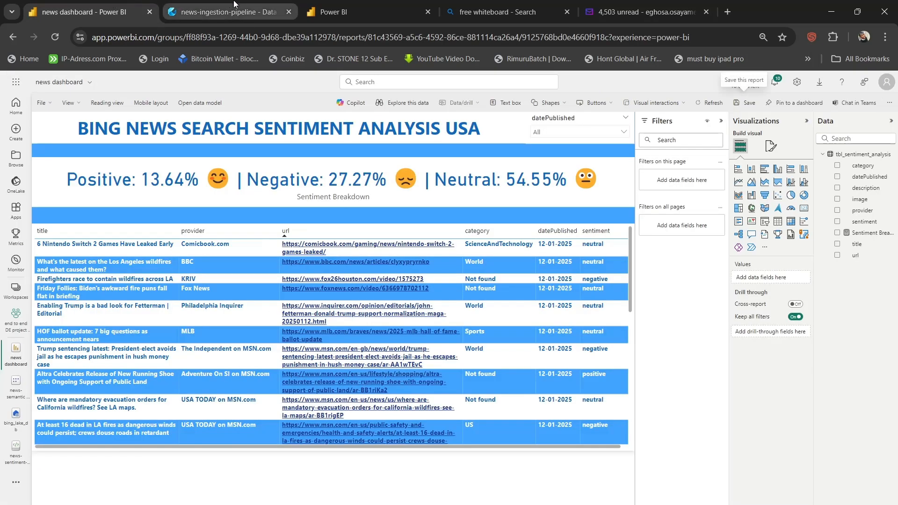
{"action": "left_click", "coordinate": [323, 5]}
{"action": "left_click", "coordinate": [261, 4]}
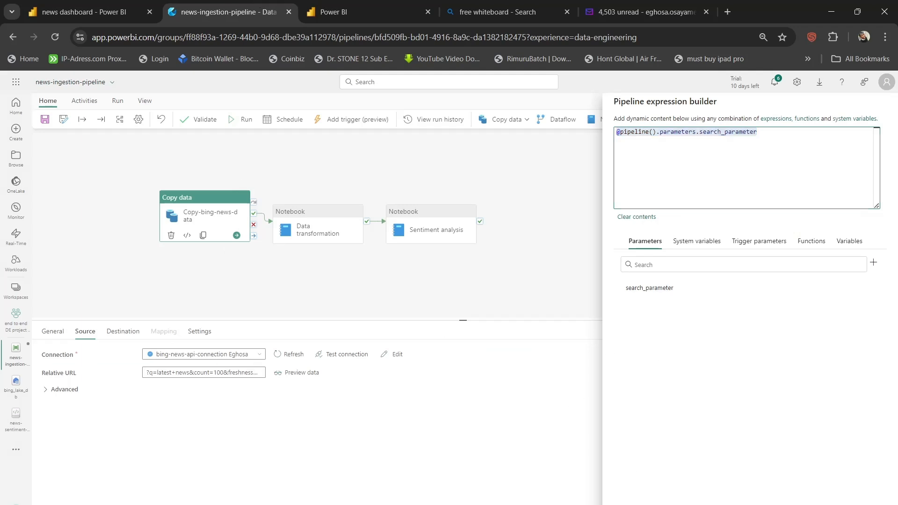
{"action": "left_click", "coordinate": [629, 502]}
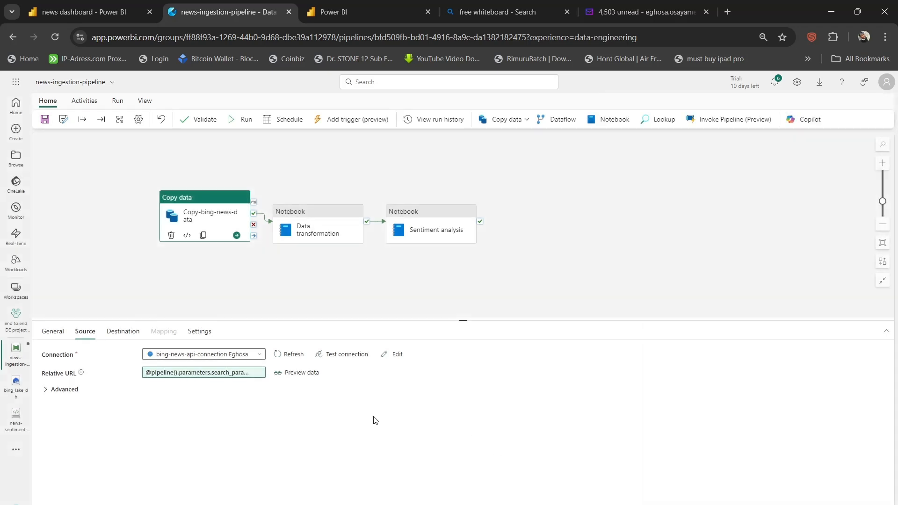
{"action": "left_click", "coordinate": [244, 379]}
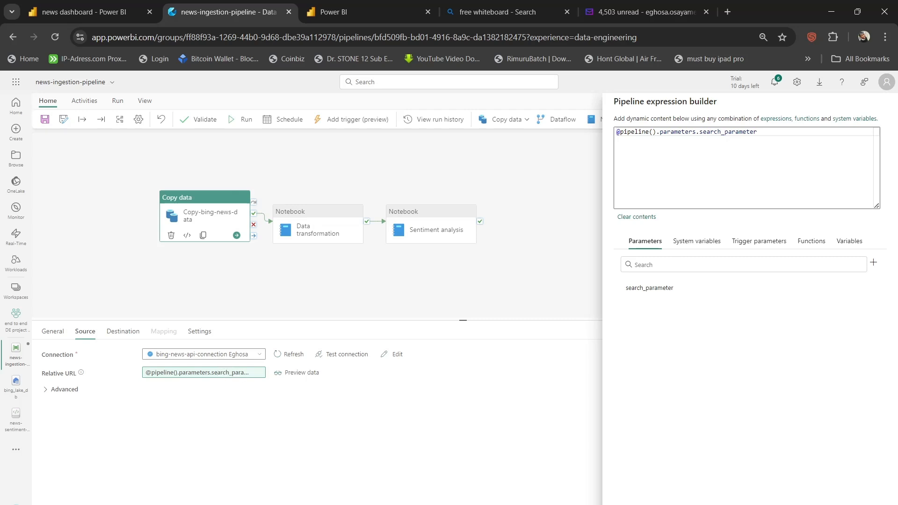
{"action": "key", "text": "Escape"}
{"action": "left_click", "coordinate": [201, 373]}
{"action": "key", "text": "Escape"}
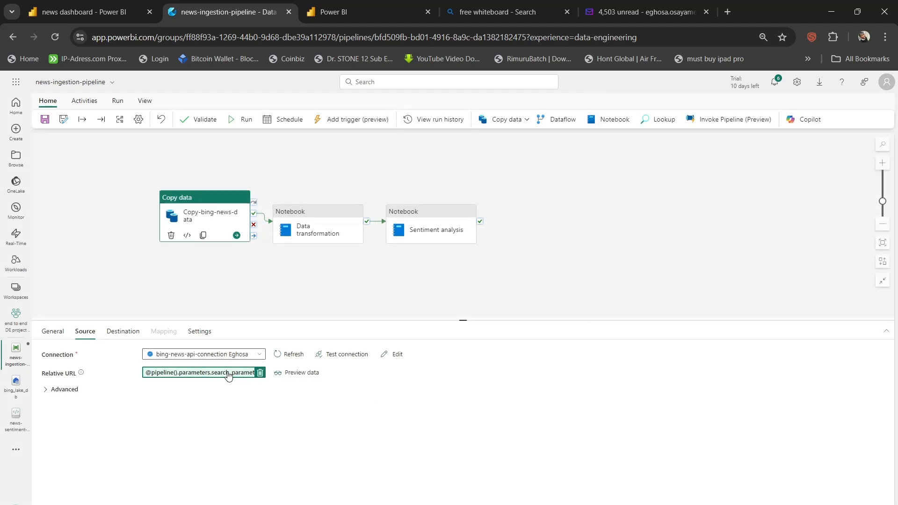
{"action": "left_click", "coordinate": [261, 372]}
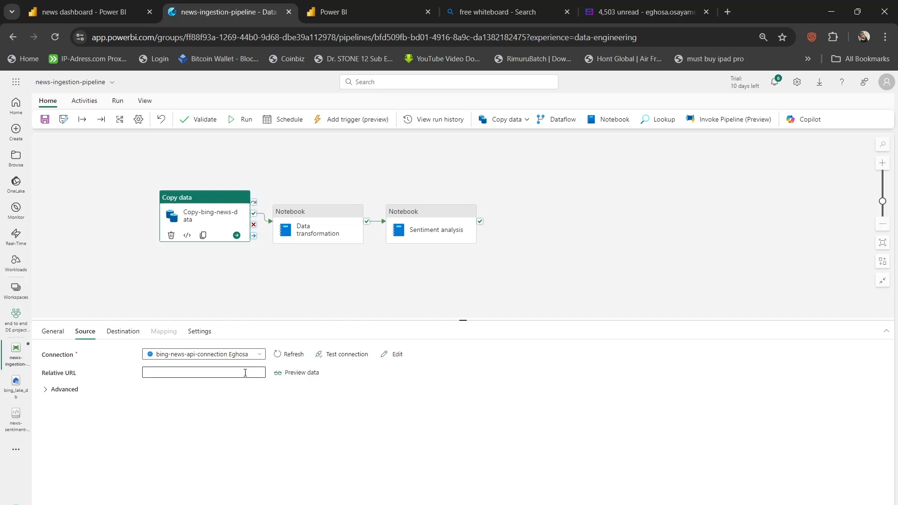
{"action": "left_click", "coordinate": [242, 373]}
{"action": "type", "text": "?q=@pipeline().parameters.search_parameter&count=100&freshness=Day&mkt=en-US"}
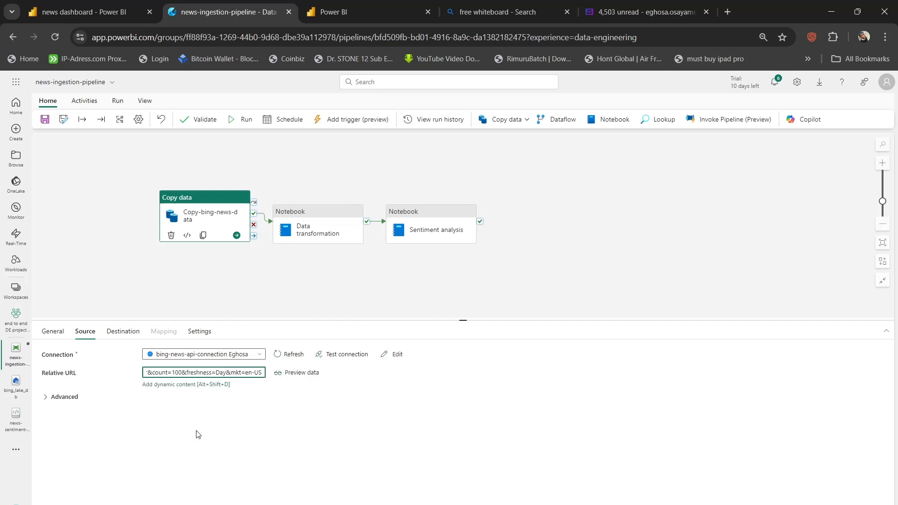
Check the start of the new relative URL, preview the source data it returns and close the preview.
{"action": "key", "text": "Left"}
{"action": "key", "text": "Left"}
{"action": "key", "text": "Left"}
{"action": "key", "text": "Left"}
{"action": "key", "text": "Left"}
{"action": "key", "text": "Left"}
{"action": "key", "text": "Left"}
{"action": "key", "text": "Left"}
{"action": "key", "text": "Left"}
{"action": "key", "text": "Left"}
{"action": "key", "text": "Left"}
{"action": "key", "text": "Left"}
{"action": "key", "text": "Left"}
{"action": "key", "text": "Left"}
{"action": "key", "text": "Left"}
{"action": "key", "text": "Left"}
{"action": "key", "text": "Left"}
{"action": "key", "text": "Left"}
{"action": "key", "text": "Left"}
{"action": "key", "text": "Left"}
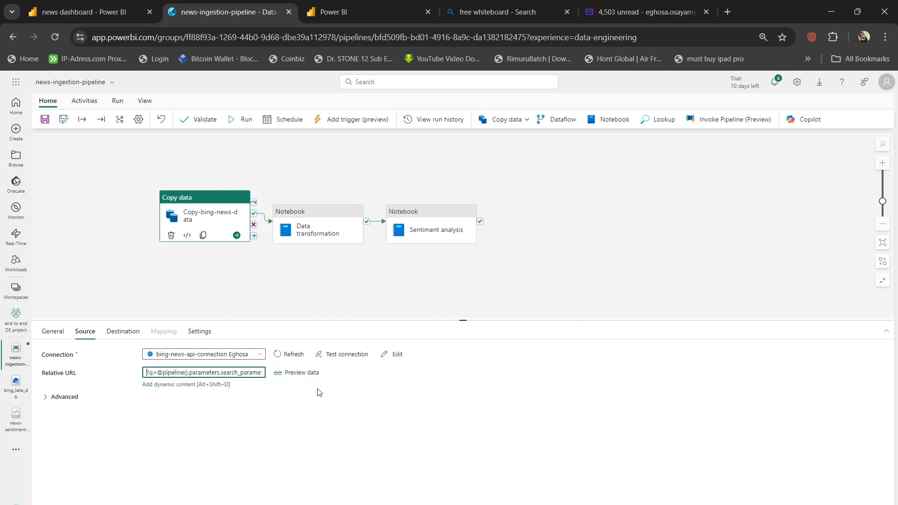
{"action": "left_click", "coordinate": [307, 374]}
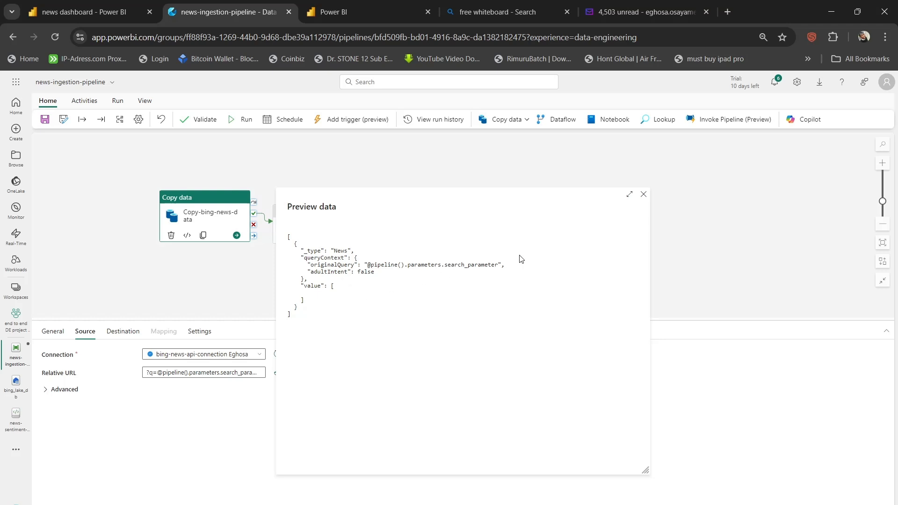
{"action": "left_click", "coordinate": [643, 195]}
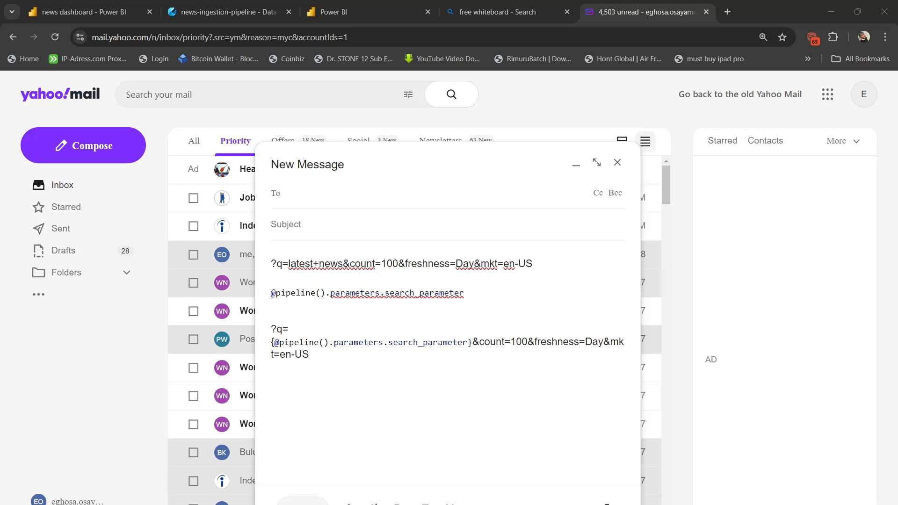
In the mail draft's last URL, shorten search_parameter to search inside the braces and select the whole URL.
{"action": "left_click", "coordinate": [535, 471]}
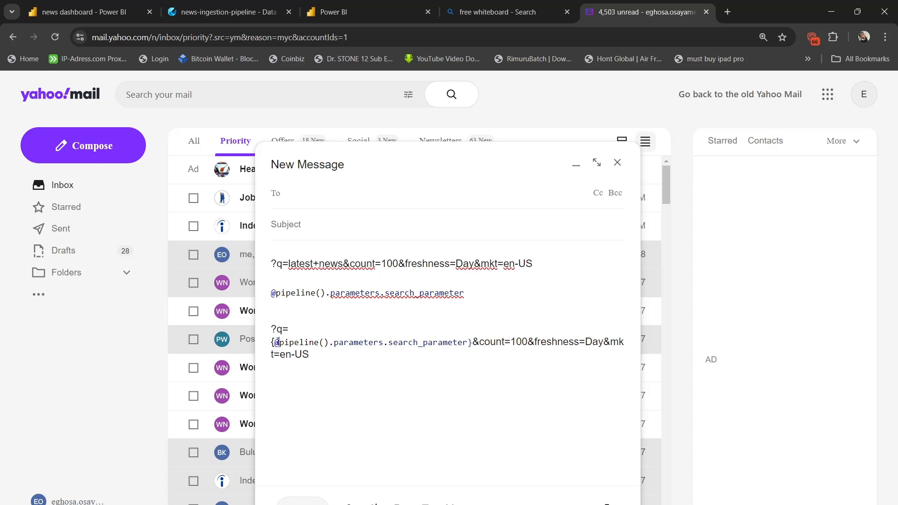
{"action": "left_click", "coordinate": [276, 342]}
{"action": "triple_click", "coordinate": [273, 330]}
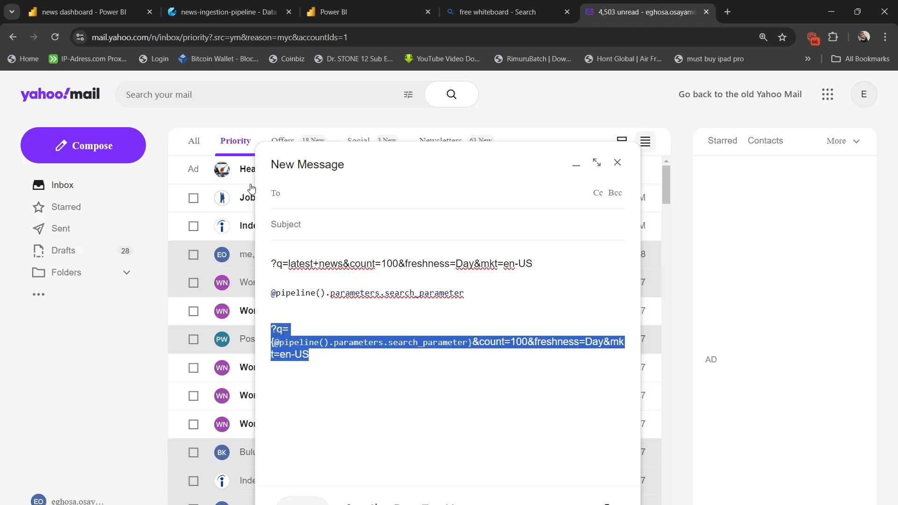
{"action": "left_click", "coordinate": [460, 342]}
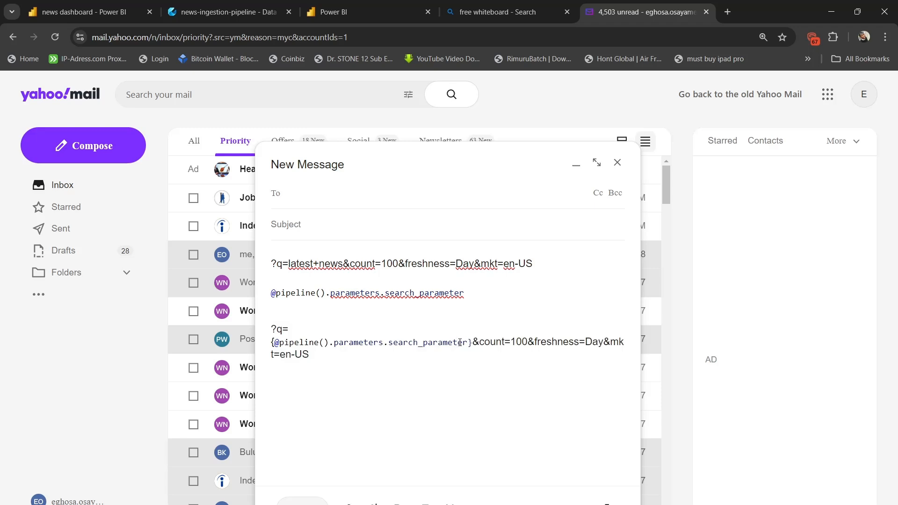
{"action": "key", "text": "BackSpace"}
{"action": "key", "text": "BackSpace"}
{"action": "key", "text": "BackSpace"}
{"action": "key", "text": "BackSpace"}
{"action": "key", "text": "BackSpace"}
{"action": "key", "text": "BackSpace"}
{"action": "key", "text": "BackSpace"}
{"action": "key", "text": "BackSpace"}
{"action": "key", "text": "BackSpace"}
{"action": "key", "text": "BackSpace"}
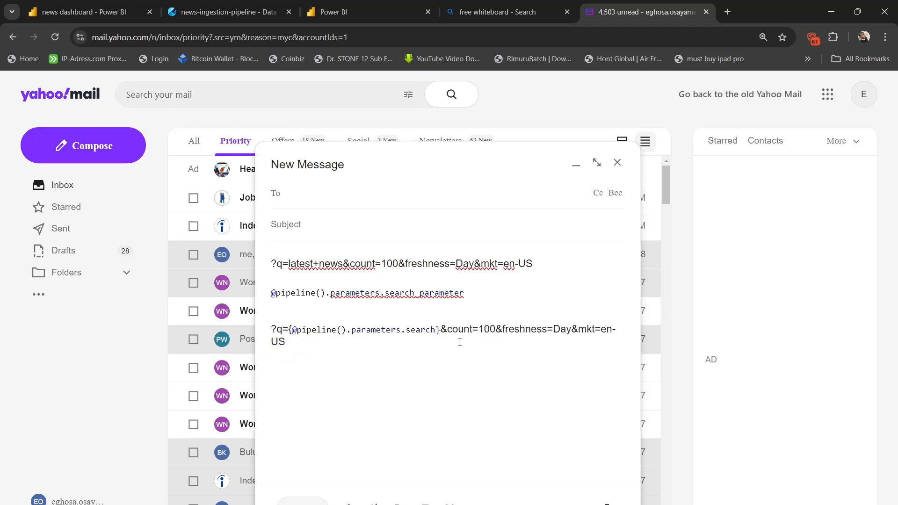
{"action": "left_click_drag", "start_coordinate": [288, 343], "coordinate": [266, 334]}
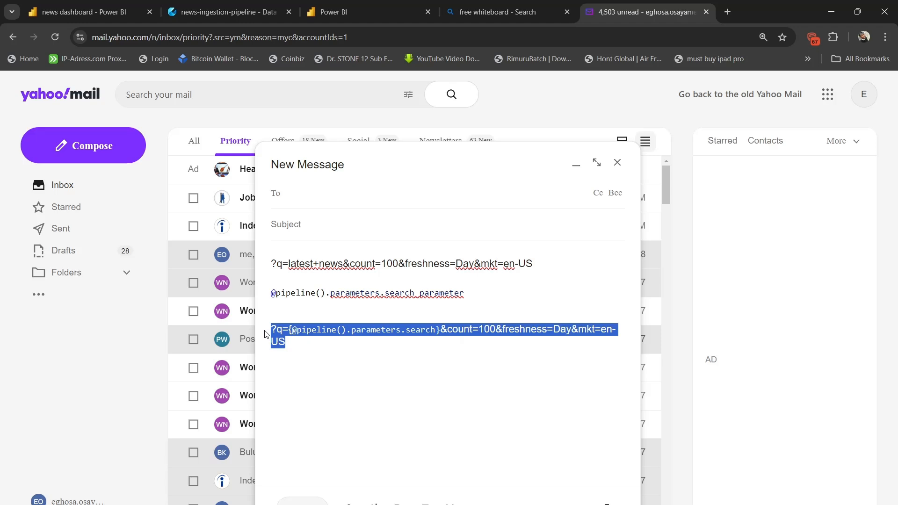
Return to the pipeline, check the relative URL and preview the source data it returns again.
{"action": "left_click", "coordinate": [225, 12]}
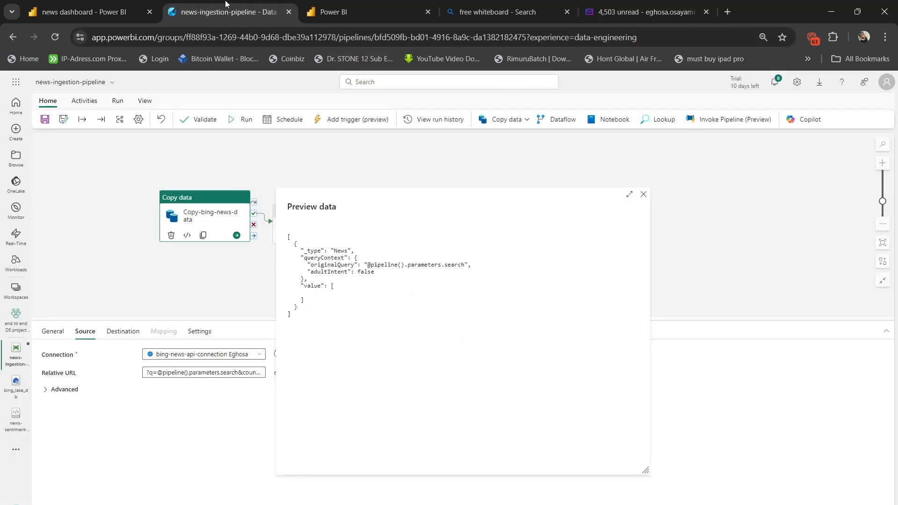
{"action": "left_click", "coordinate": [647, 195]}
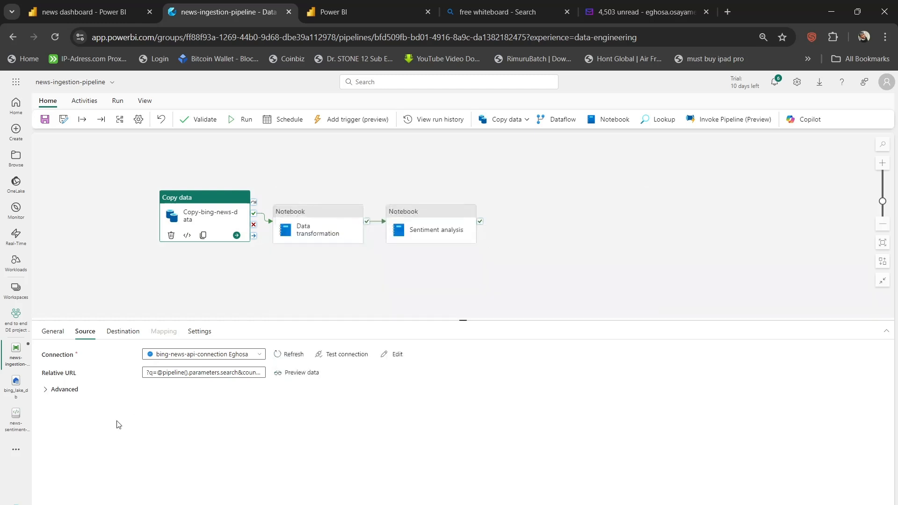
{"action": "left_click", "coordinate": [166, 372]}
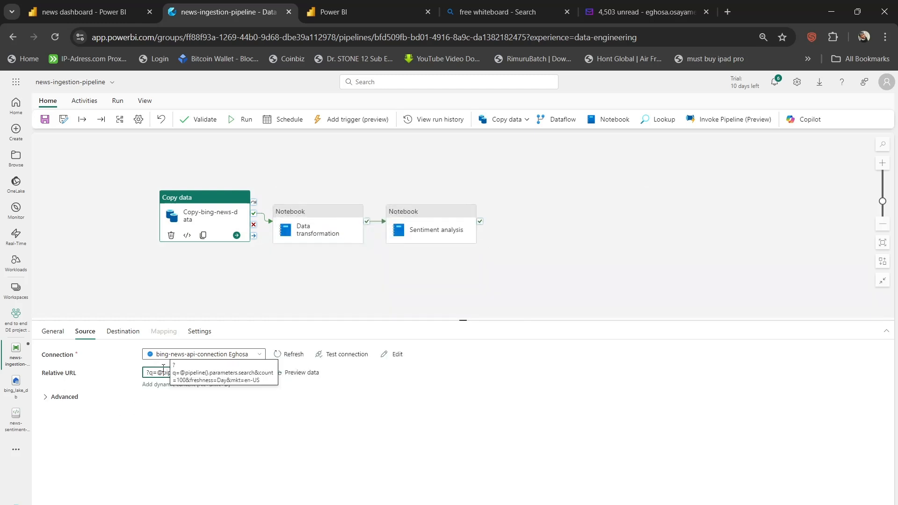
{"action": "key", "text": "ctrl+a"}
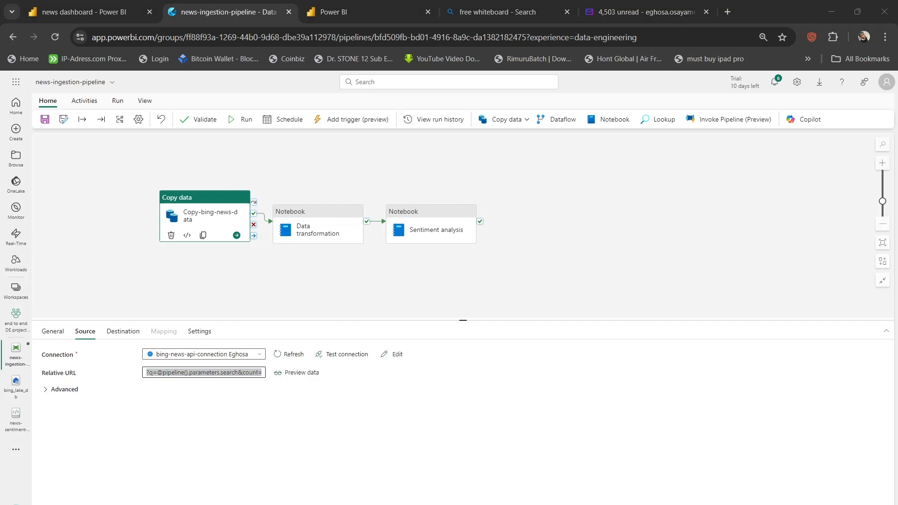
{"action": "left_click", "coordinate": [218, 409]}
{"action": "left_click", "coordinate": [300, 372]}
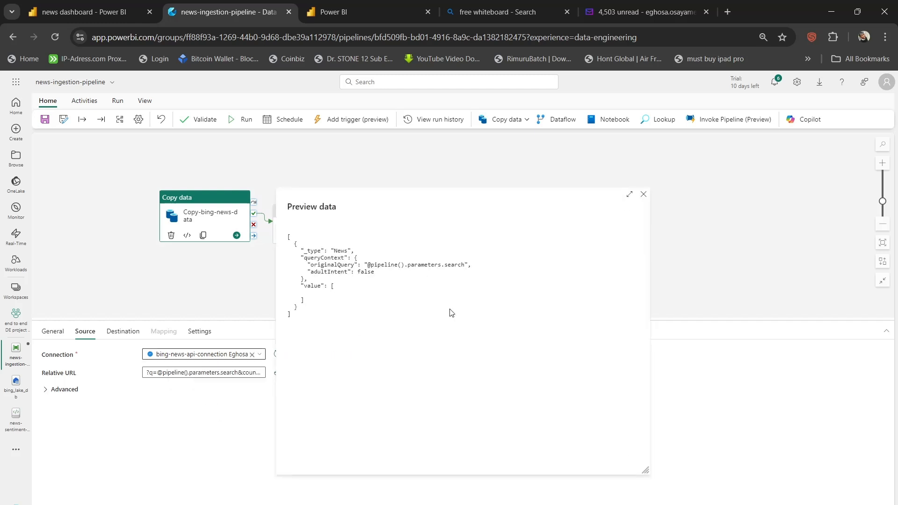
{"action": "left_click", "coordinate": [643, 198]}
Wrap the parameter reference in braces so the relative URL expression reads ?q=@{pipeline().parameters.search}&count=100&freshness=Day&mkt=en-US, and apply it.
{"action": "left_click", "coordinate": [163, 373]}
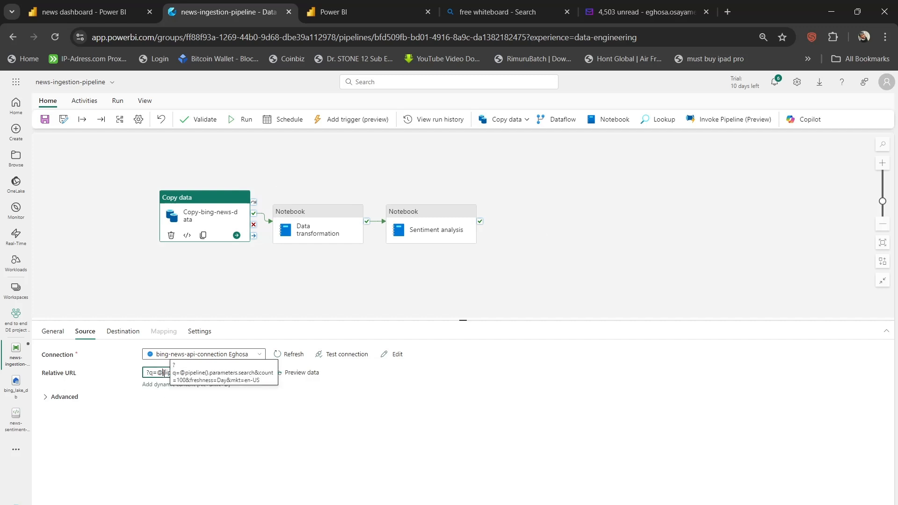
{"action": "type", "text": "{"}
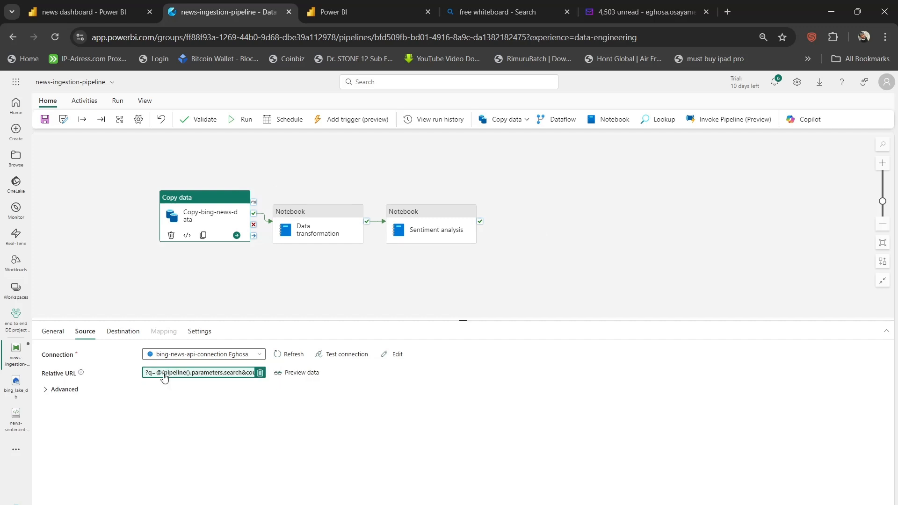
{"action": "left_click", "coordinate": [227, 374]}
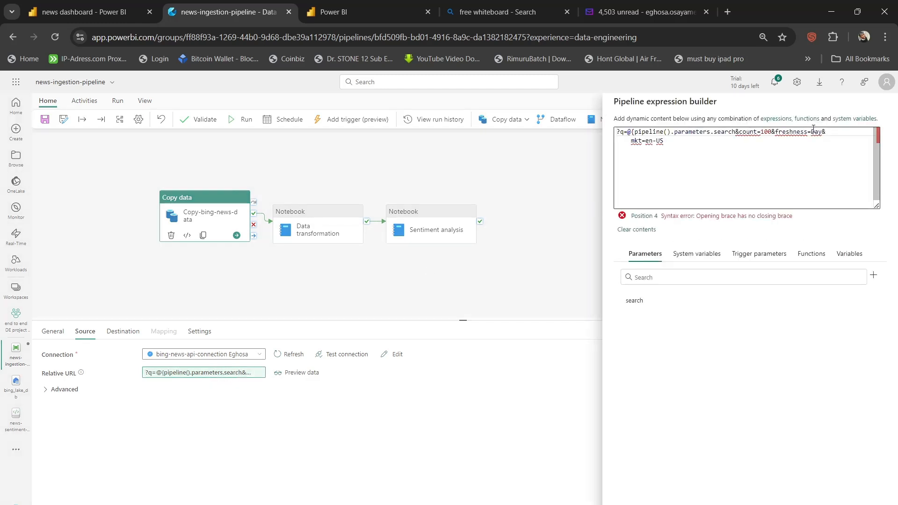
{"action": "left_click", "coordinate": [736, 132]}
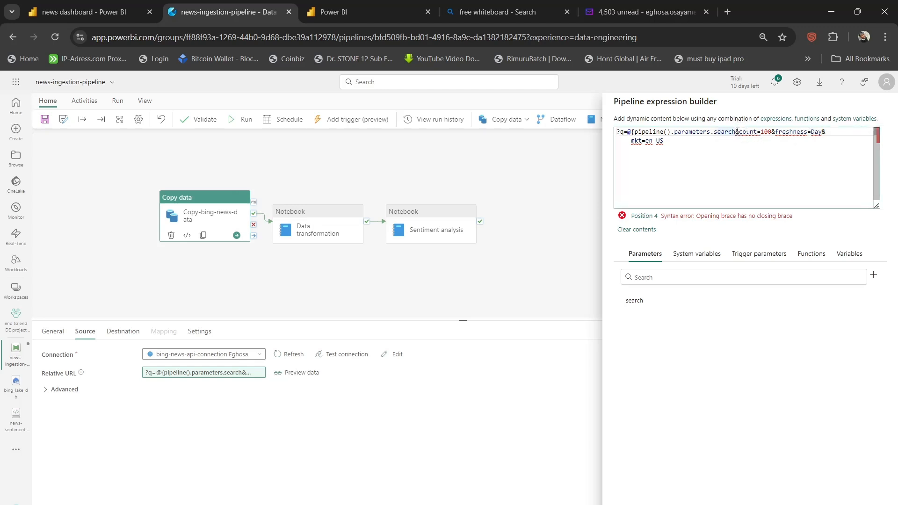
{"action": "type", "text": "}"}
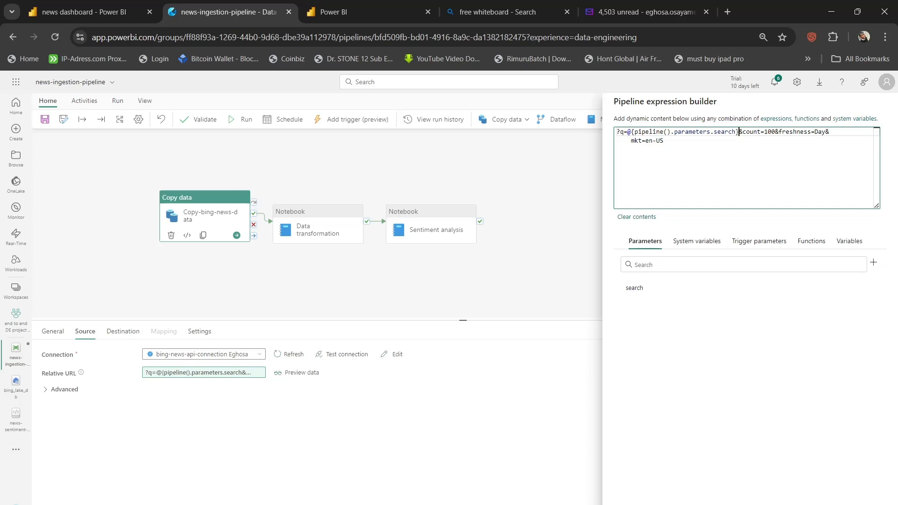
{"action": "left_click", "coordinate": [631, 504]}
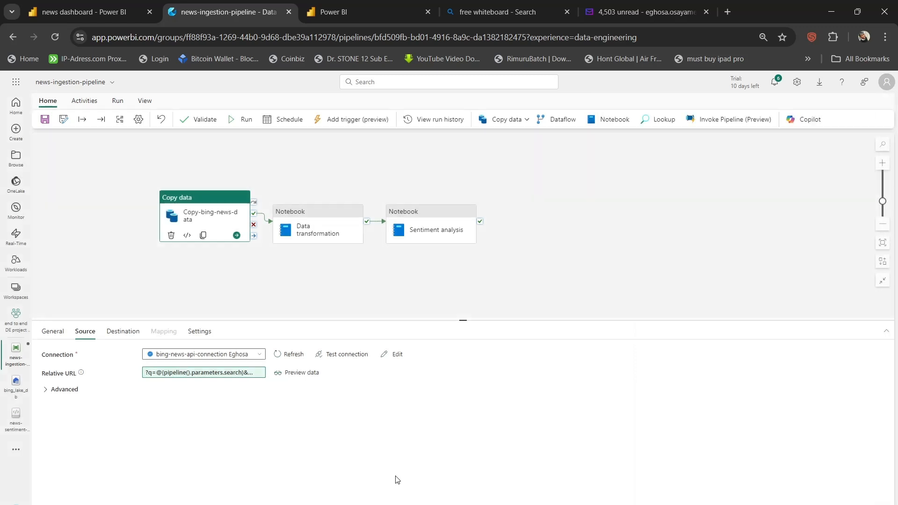
Preview the source data with the search parameter's default value latest news and close the preview.
{"action": "left_click", "coordinate": [281, 378]}
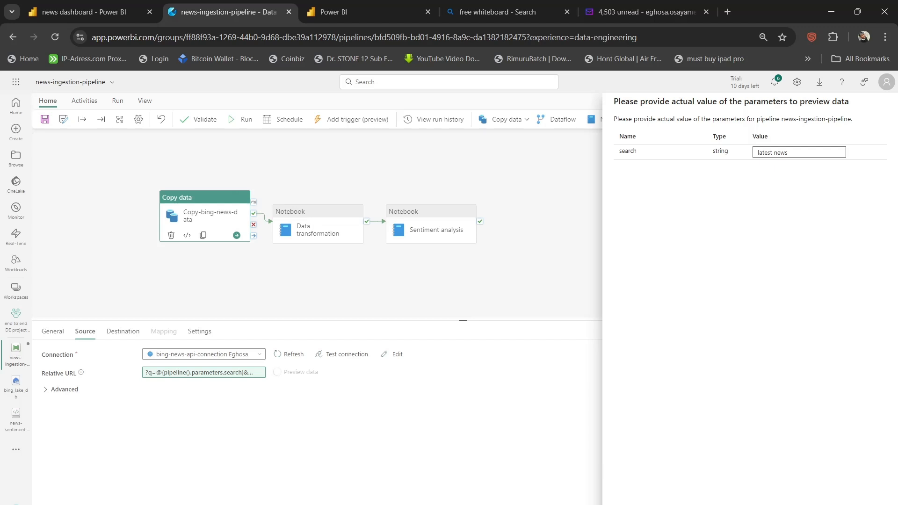
{"action": "left_click", "coordinate": [629, 503]}
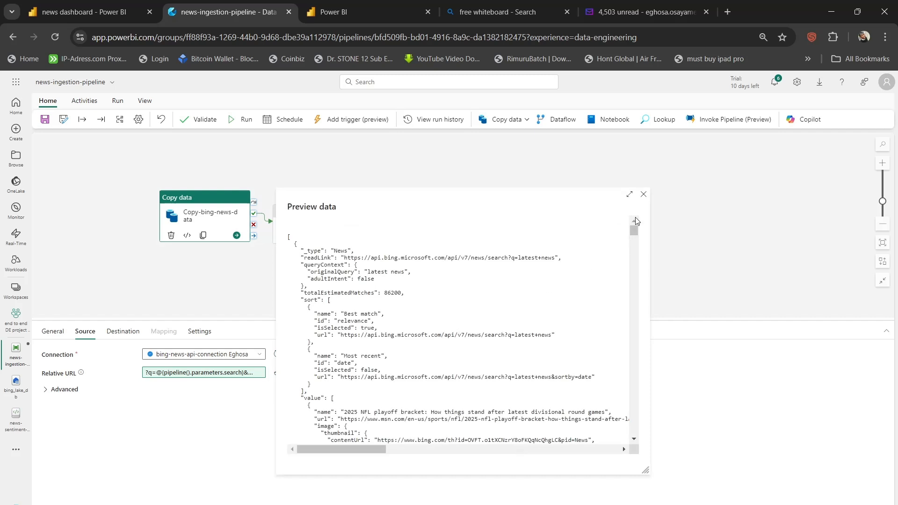
{"action": "left_click_drag", "start_coordinate": [636, 226], "coordinate": [590, 174]}
{"action": "left_click", "coordinate": [645, 195]}
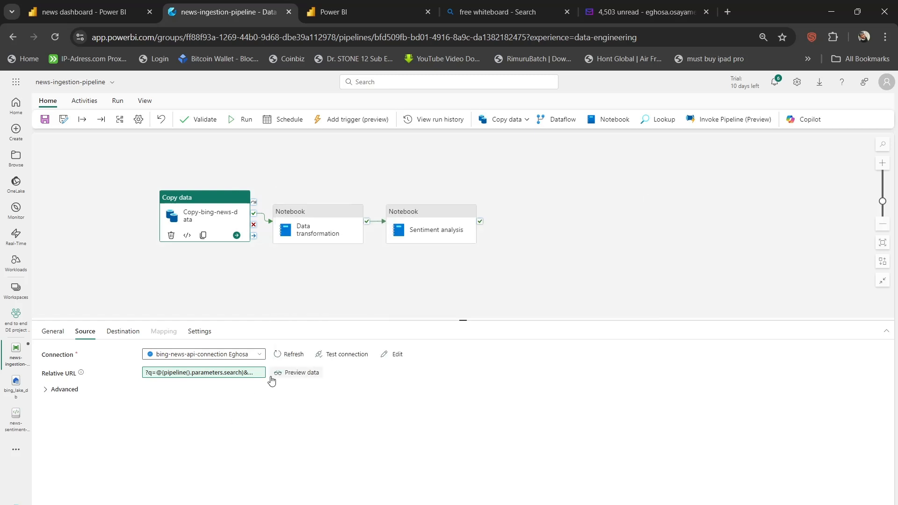
Preview the source data with the search parameter set to tik tok ban and look through the returned articles.
{"action": "left_click", "coordinate": [283, 356]}
{"action": "left_click", "coordinate": [278, 377]}
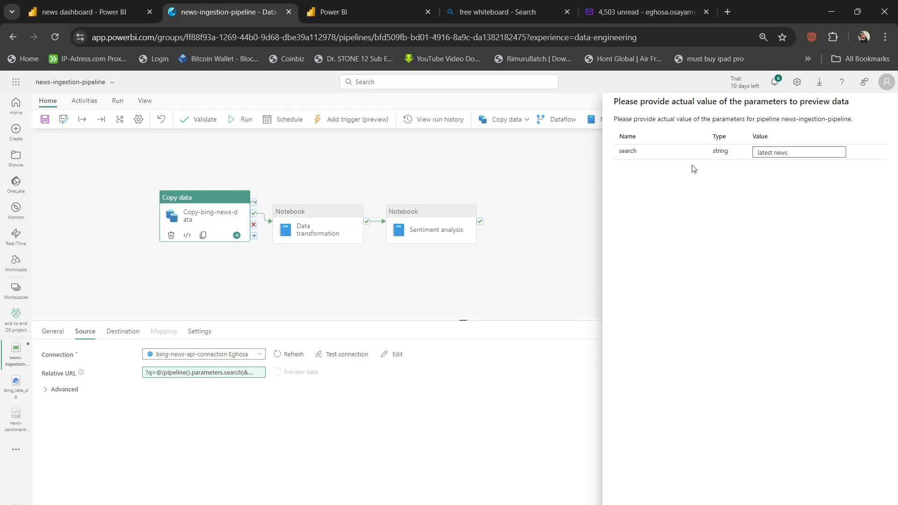
{"action": "left_click", "coordinate": [789, 154]}
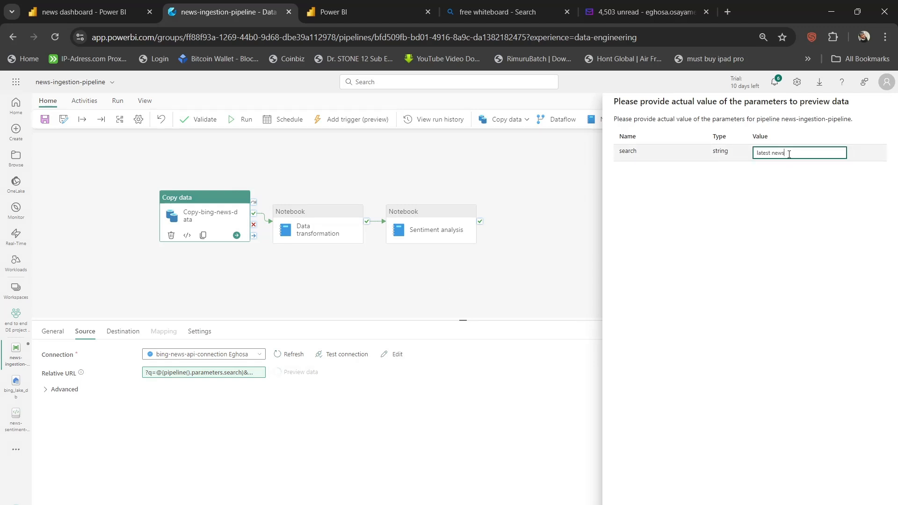
{"action": "key", "text": "ctrl+a"}
{"action": "type", "text": "anim"}
{"action": "key", "text": "BackSpace"}
{"action": "key", "text": "BackSpace"}
{"action": "key", "text": "BackSpace"}
{"action": "key", "text": "BackSpace"}
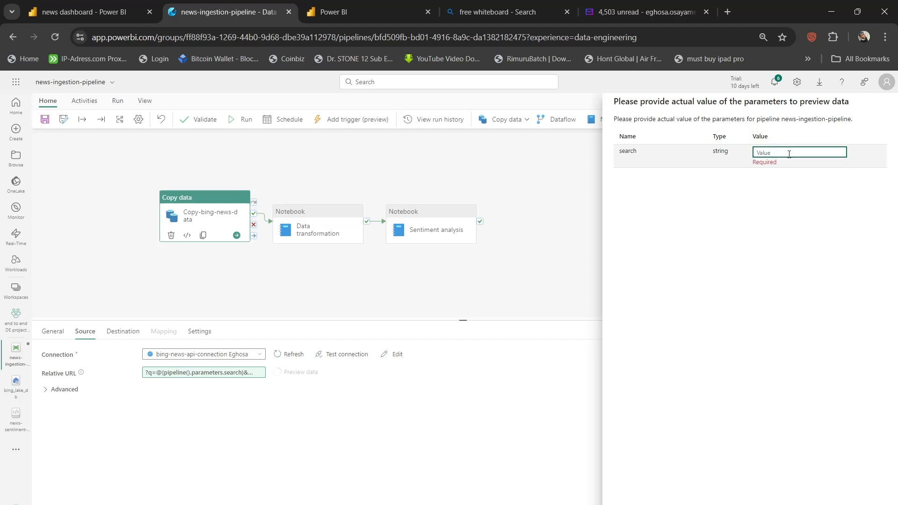
{"action": "type", "text": "tik"}
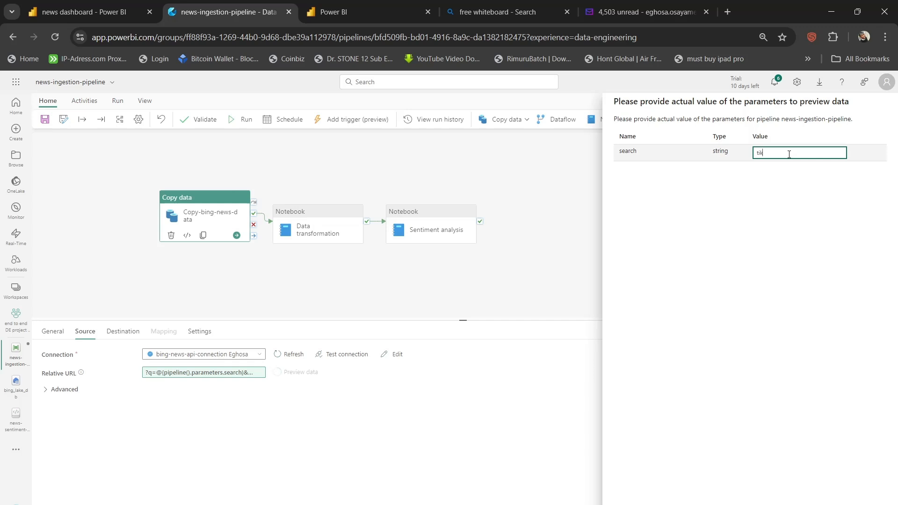
{"action": "type", "text": " tok ban"}
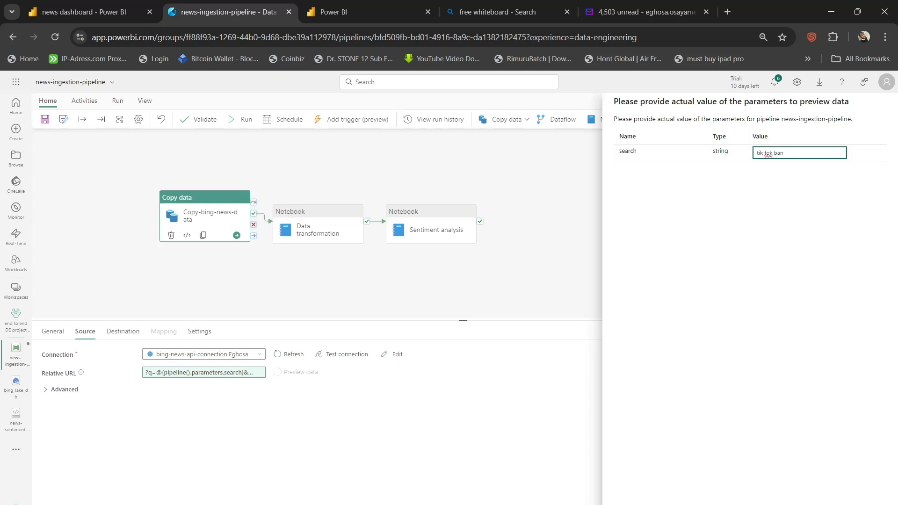
{"action": "left_click", "coordinate": [636, 504]}
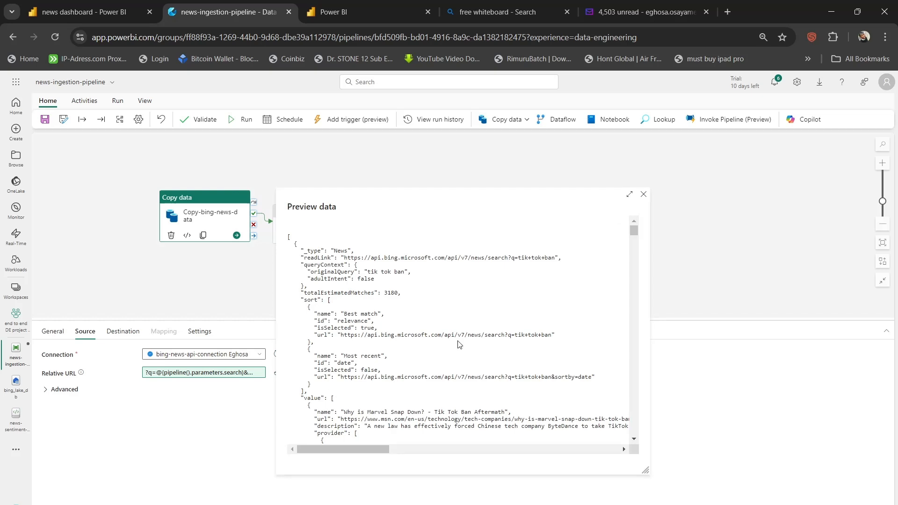
{"action": "scroll", "coordinate": [530, 350], "scroll_direction": "down", "scroll_amount": 4}
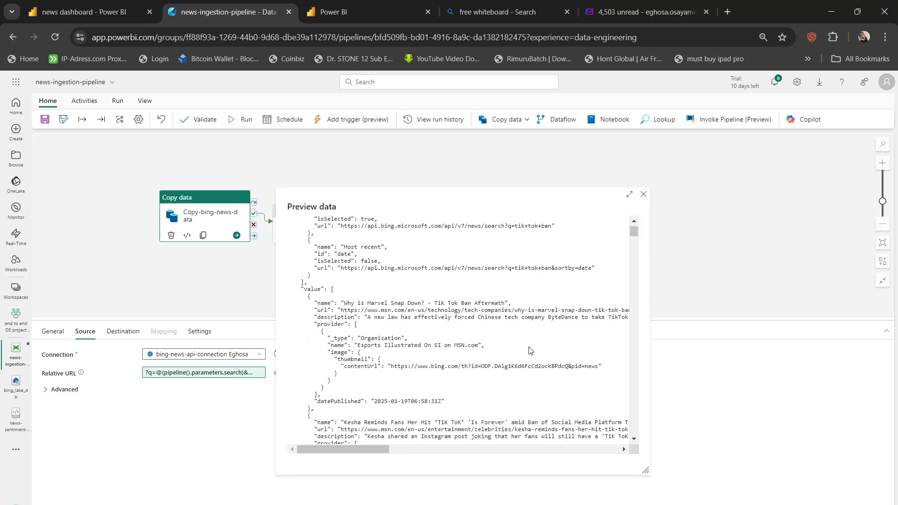
{"action": "scroll", "coordinate": [530, 351], "scroll_direction": "down", "scroll_amount": 10}
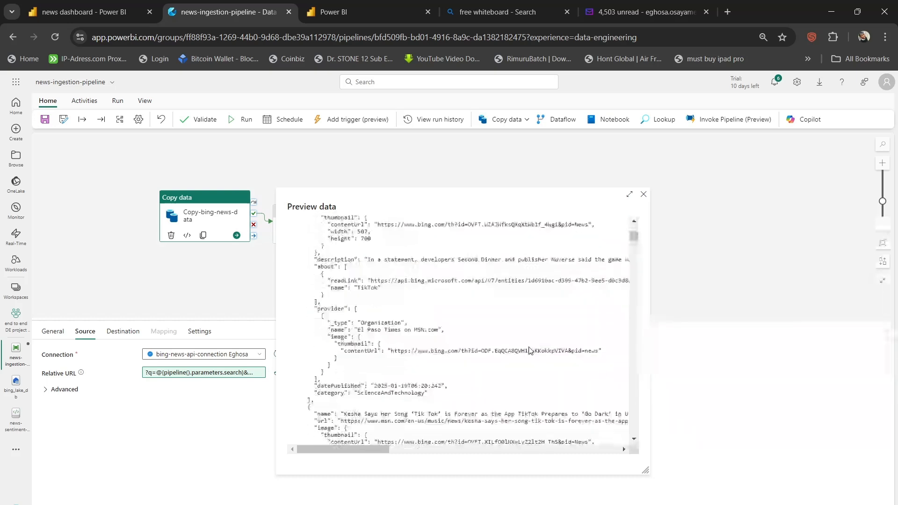
{"action": "scroll", "coordinate": [529, 350], "scroll_direction": "down", "scroll_amount": 10}
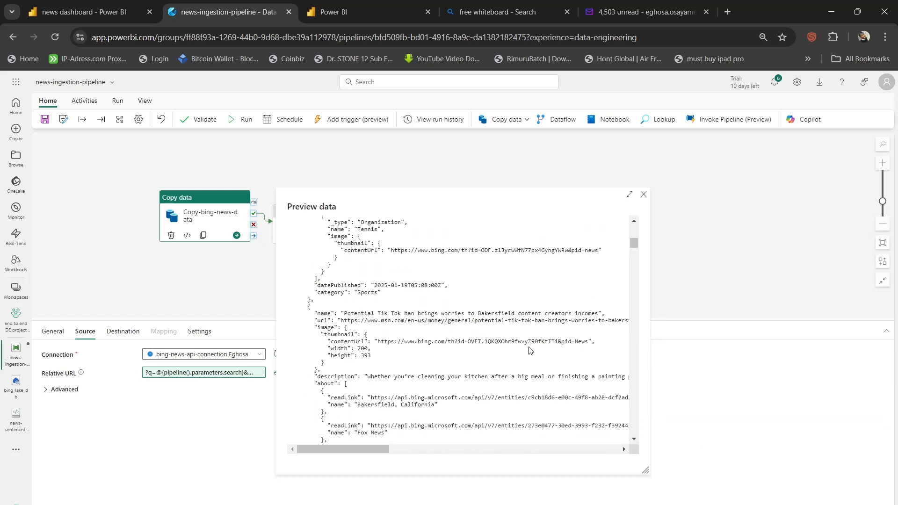
Look further through the returned tik tok ban articles and close the data preview.
{"action": "scroll", "coordinate": [530, 351], "scroll_direction": "down", "scroll_amount": 10}
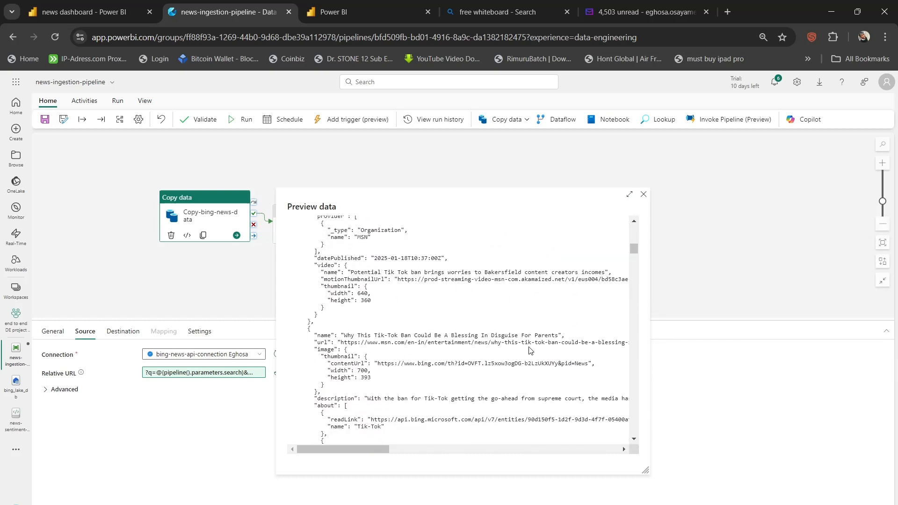
{"action": "scroll", "coordinate": [530, 350], "scroll_direction": "down", "scroll_amount": 10}
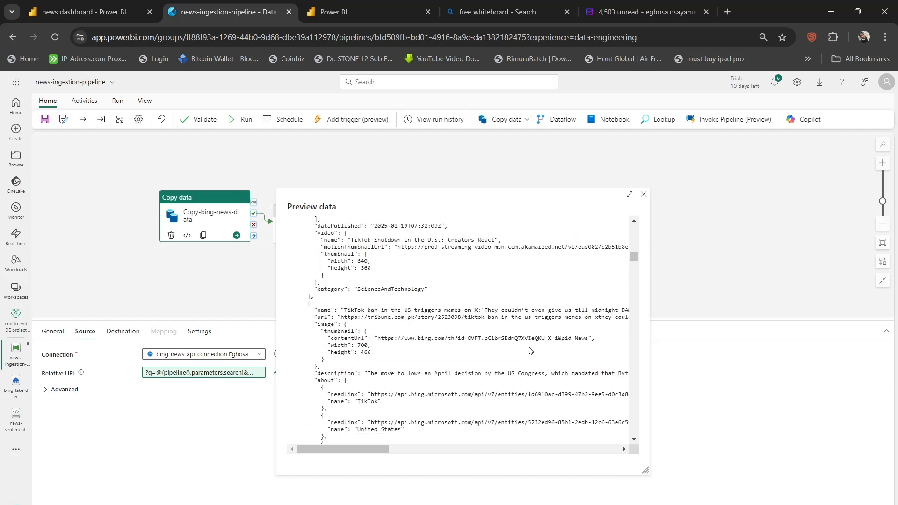
{"action": "left_click", "coordinate": [644, 195]}
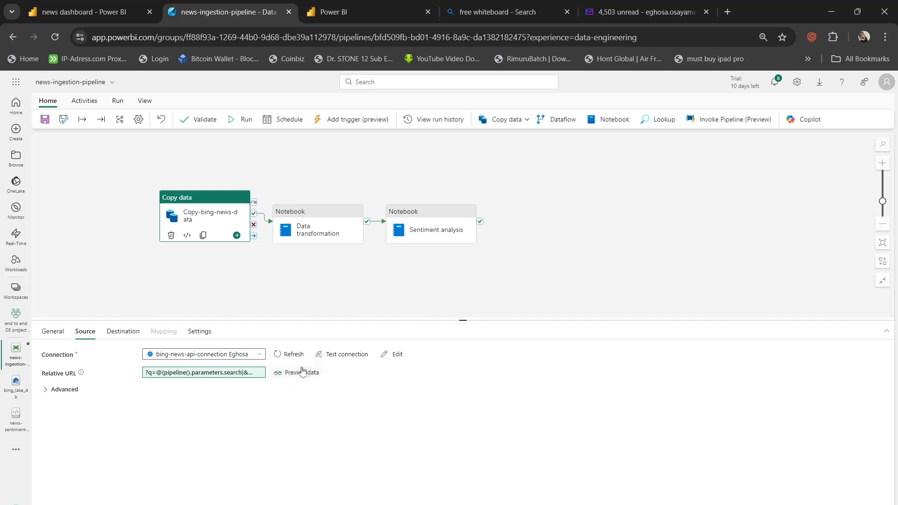
Preview the source data again with the search parameter set to latest news, and close the preview.
{"action": "left_click", "coordinate": [277, 377]}
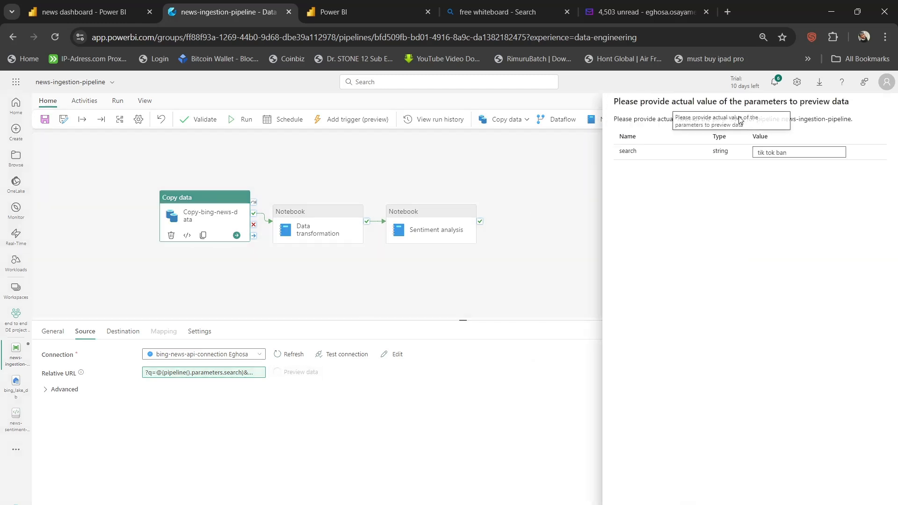
{"action": "left_click", "coordinate": [790, 150]}
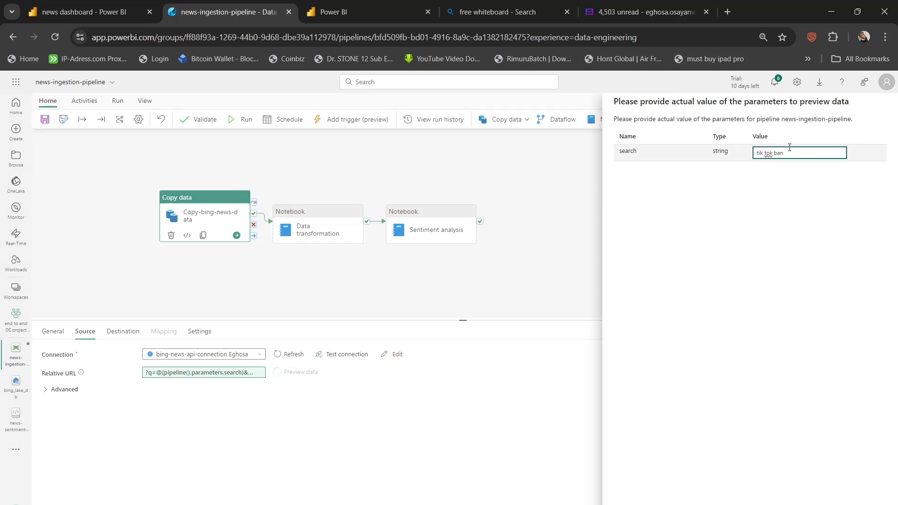
{"action": "left_click_drag", "start_coordinate": [790, 153], "coordinate": [740, 153]}
{"action": "key", "text": "BackSpace"}
{"action": "type", "text": "latest news"}
{"action": "left_click", "coordinate": [629, 504]}
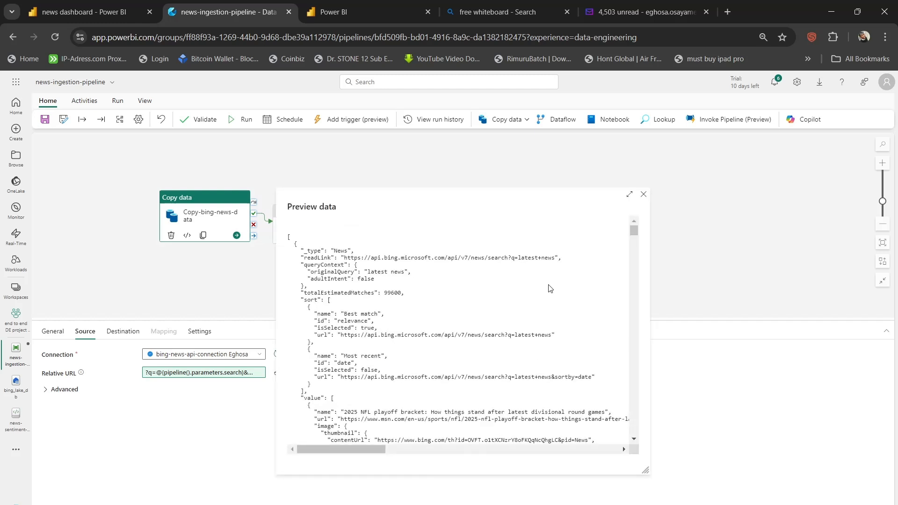
{"action": "left_click", "coordinate": [644, 193]}
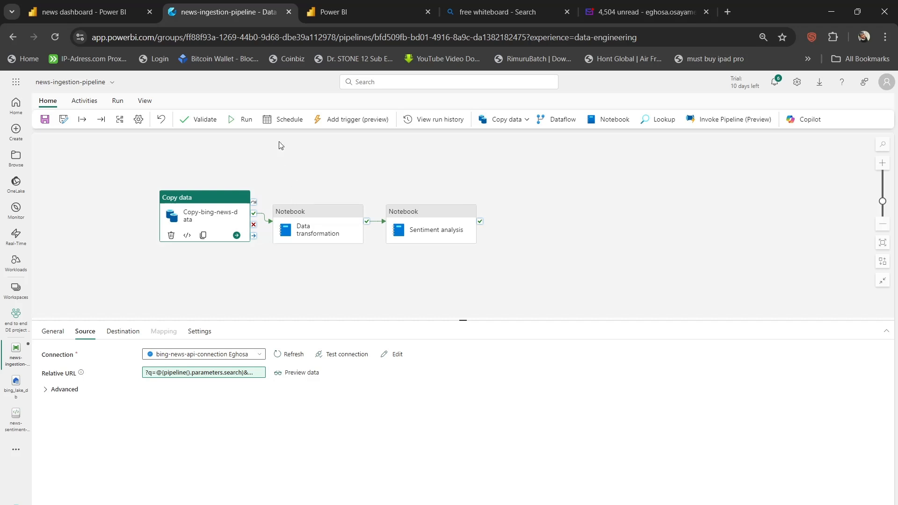
Turn on the pipeline's scheduled run and set it to repeat daily.
{"action": "left_click", "coordinate": [289, 120]}
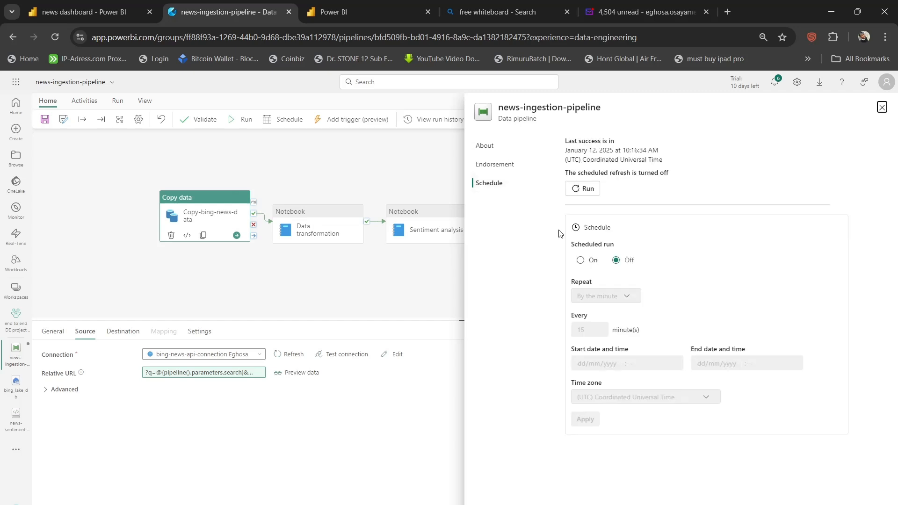
{"action": "left_click", "coordinate": [581, 260]}
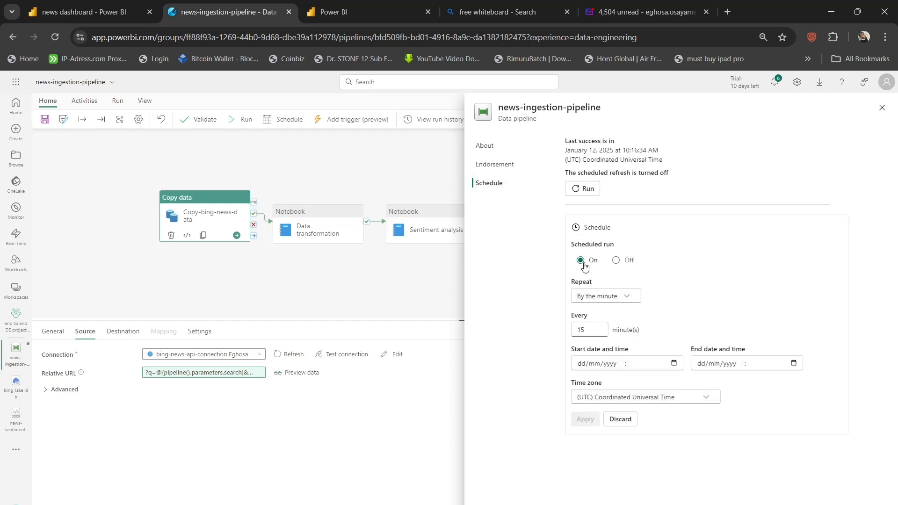
{"action": "left_click", "coordinate": [613, 295]}
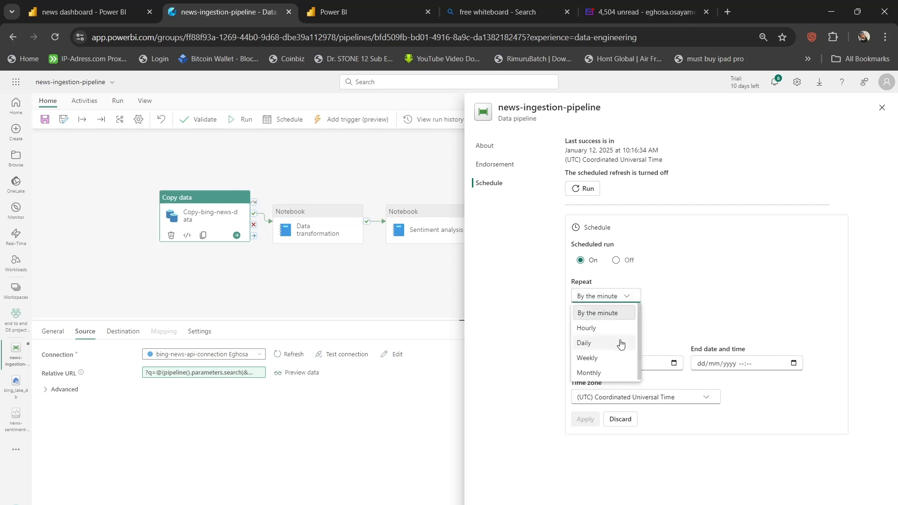
{"action": "left_click", "coordinate": [621, 344]}
Set the daily run to 06:00, starting 19/01/2025 and ending 19/01/2026, then apply the schedule and close its settings.
{"action": "left_click", "coordinate": [599, 334]}
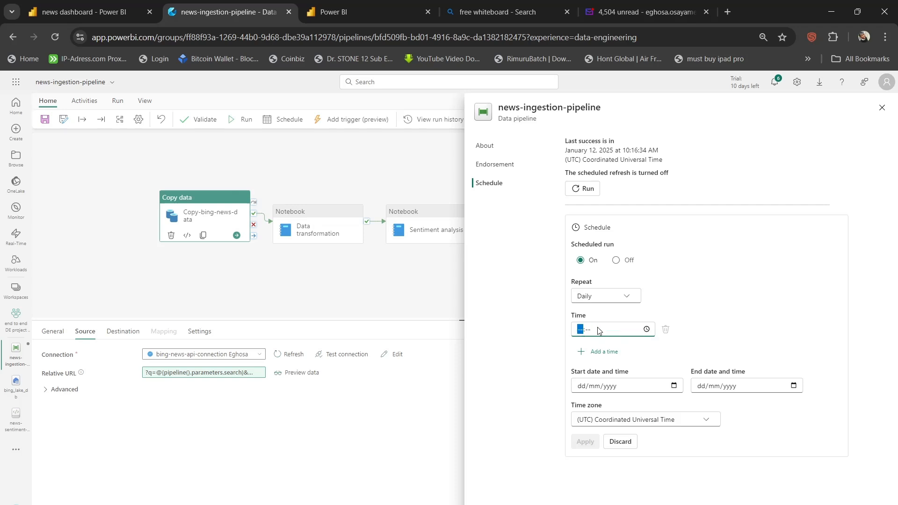
{"action": "left_click", "coordinate": [726, 325]}
{"action": "left_click", "coordinate": [587, 430]}
{"action": "left_click", "coordinate": [588, 412]}
{"action": "left_click", "coordinate": [674, 385]}
{"action": "left_click", "coordinate": [660, 460]}
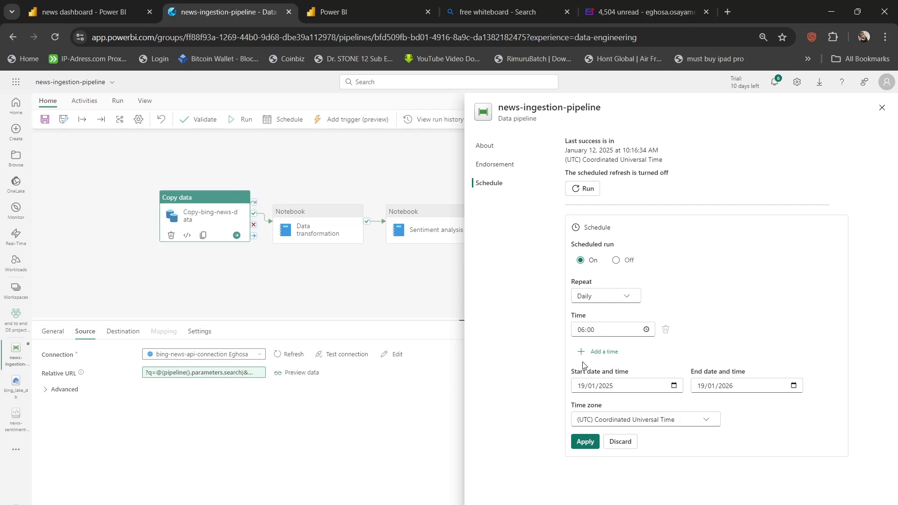
{"action": "left_click", "coordinate": [584, 442]}
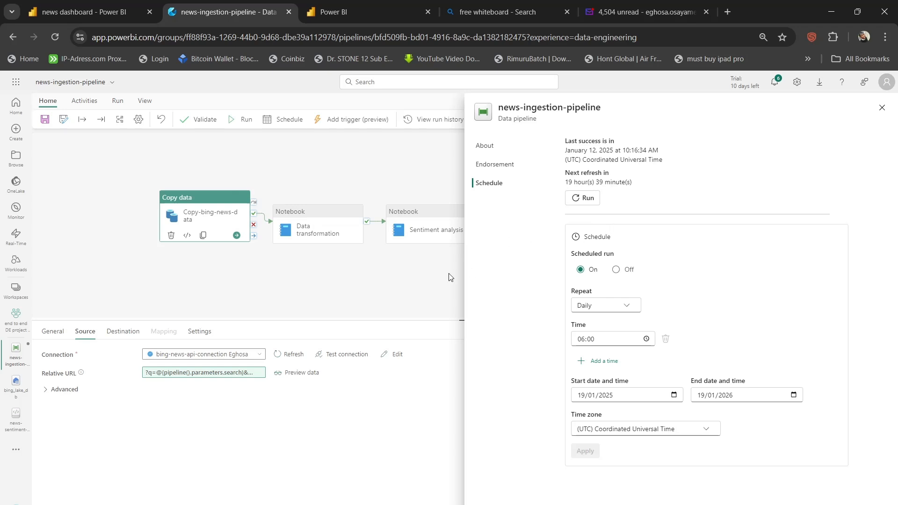
{"action": "left_click", "coordinate": [431, 282]}
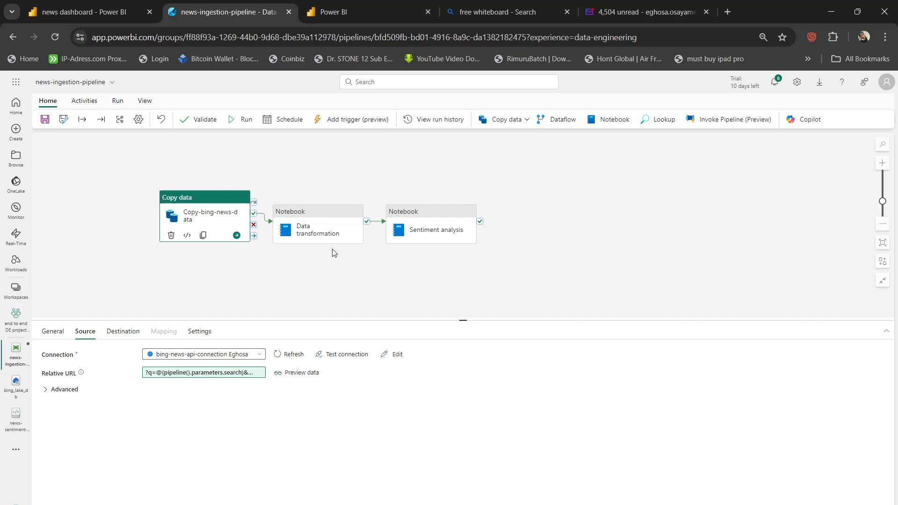
Save the pipeline's changes and run it with the search parameter set to tik tok ban.
{"action": "left_click", "coordinate": [241, 120]}
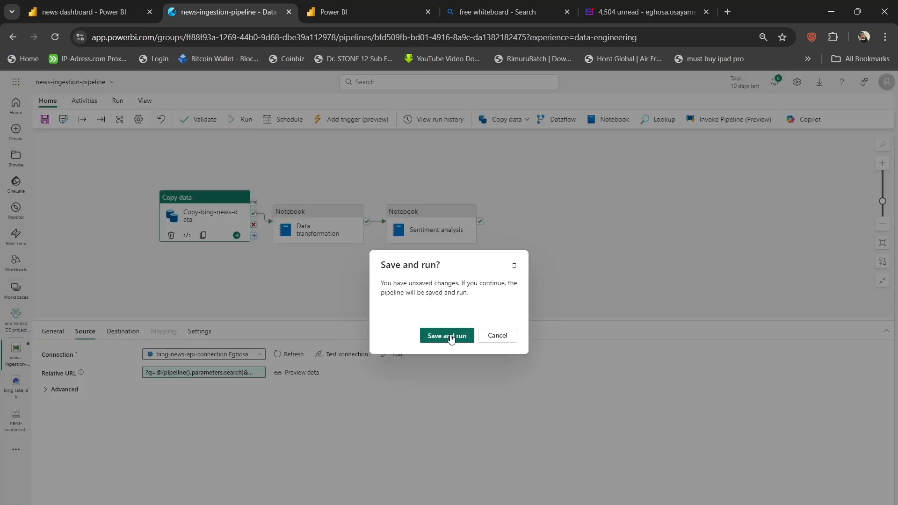
{"action": "left_click", "coordinate": [447, 336]}
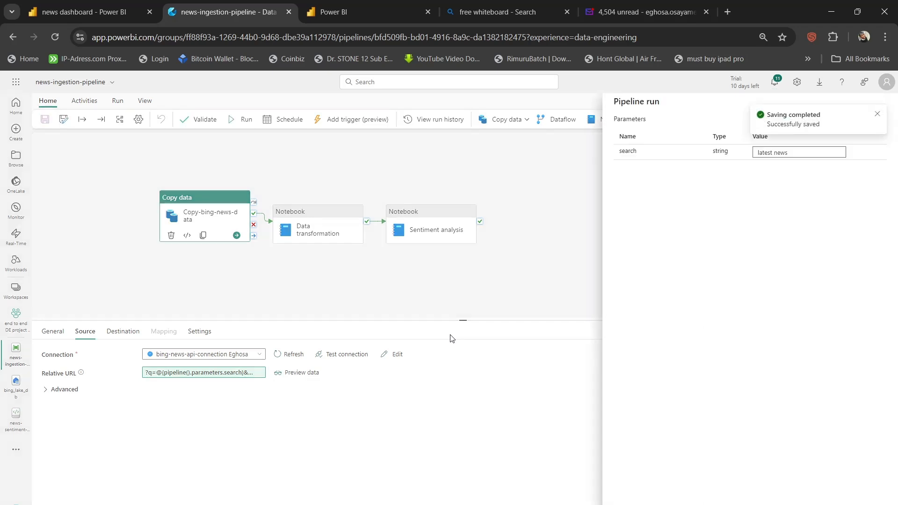
{"action": "left_click", "coordinate": [795, 153]}
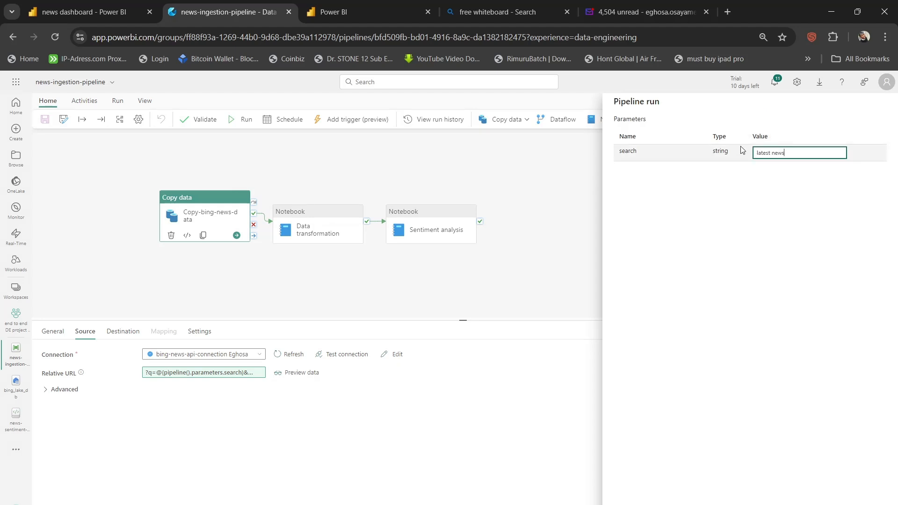
{"action": "key", "text": "ctrl+a"}
{"action": "type", "text": "tik"}
{"action": "type", "text": "tok ban"}
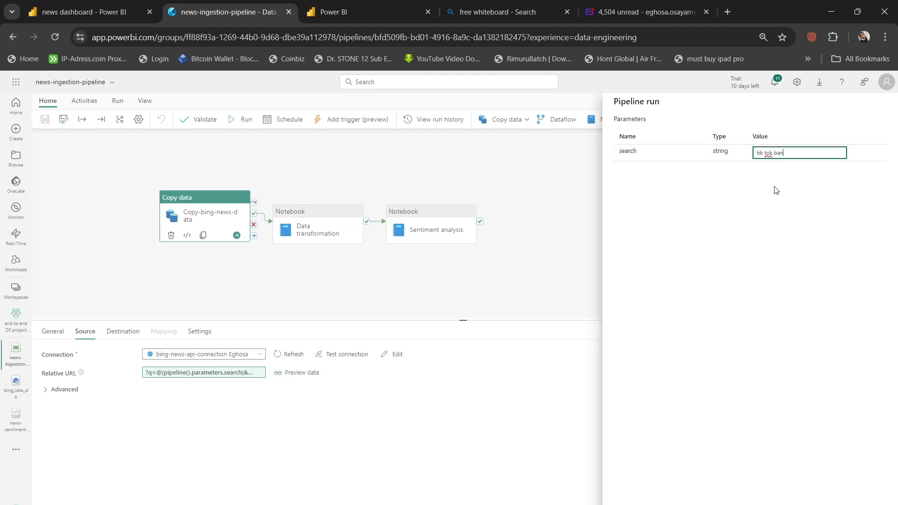
{"action": "left_click", "coordinate": [763, 153]}
{"action": "key", "text": "BackSpace"}
{"action": "left_click", "coordinate": [629, 504]}
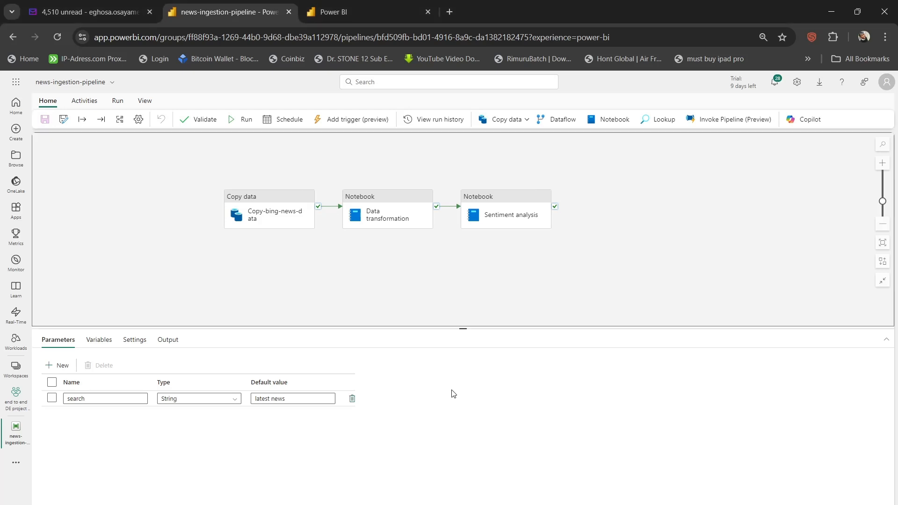
Run the saved pipeline again with tik tok ban as the search value.
{"action": "left_click", "coordinate": [238, 129]}
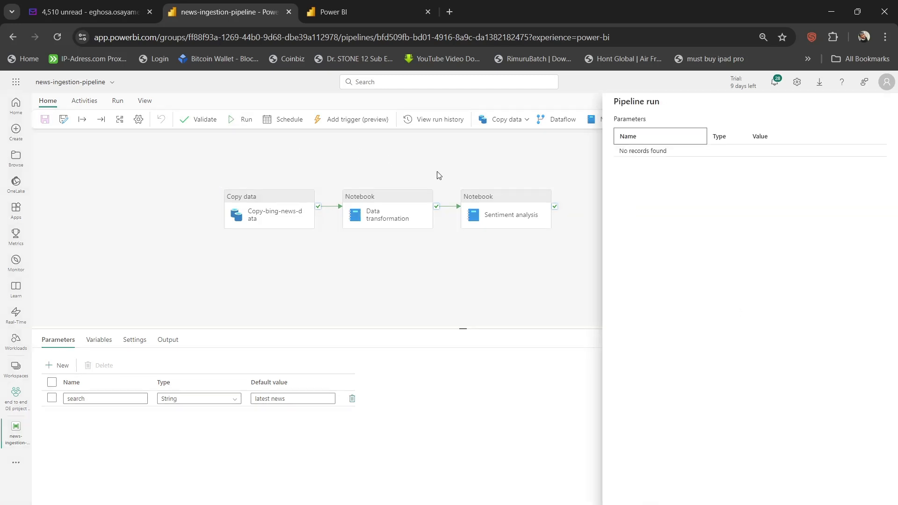
{"action": "left_click", "coordinate": [774, 153]}
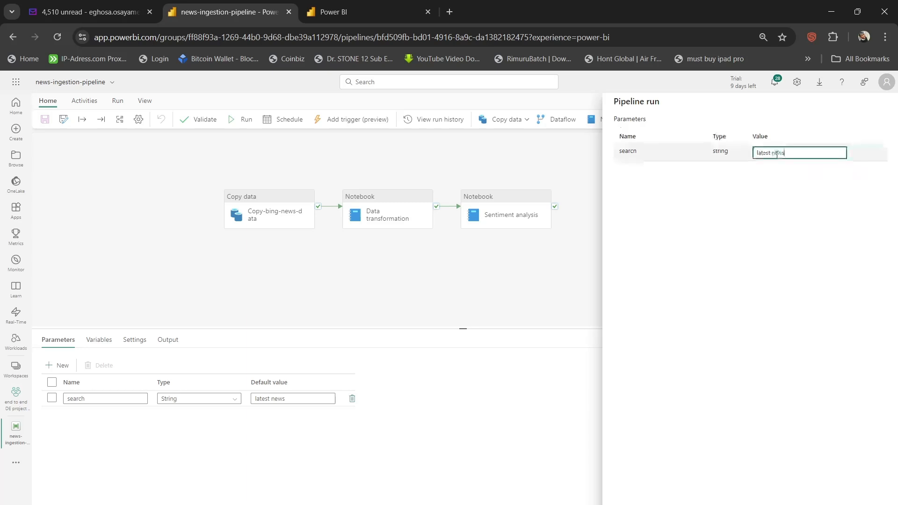
{"action": "key", "text": "ctrl+a"}
{"action": "type", "text": "tik tok ban"}
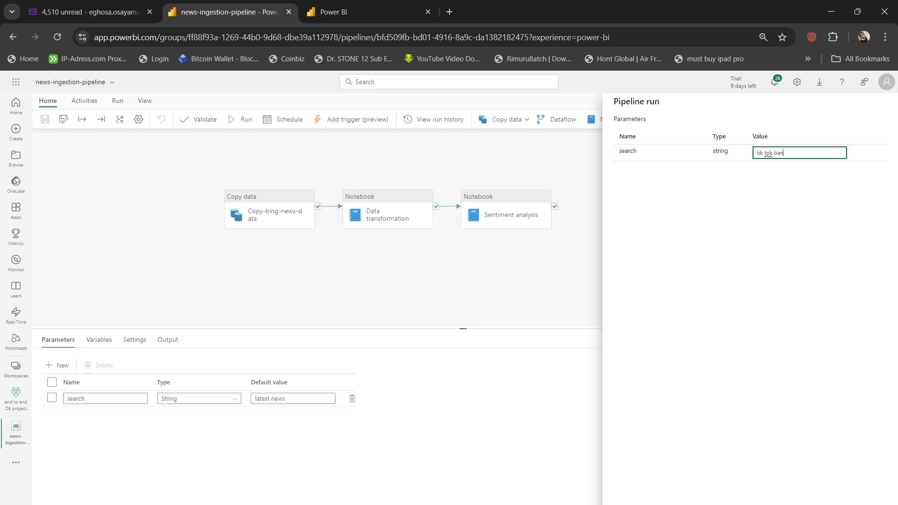
{"action": "left_click", "coordinate": [631, 504]}
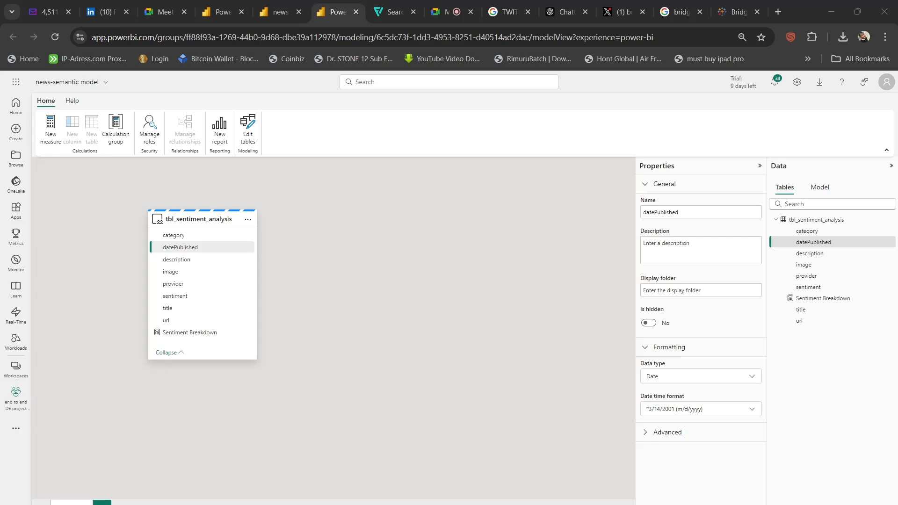
Switch to the news dashboard report and set the article table's datePublished Top N filter to use the Latest datePublished.
{"action": "key", "text": "alt+Tab"}
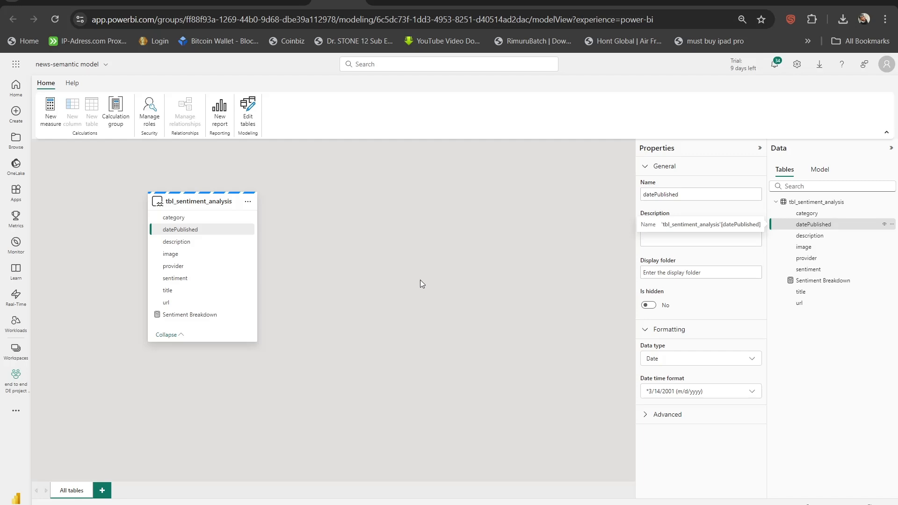
{"action": "left_click", "coordinate": [281, 3]}
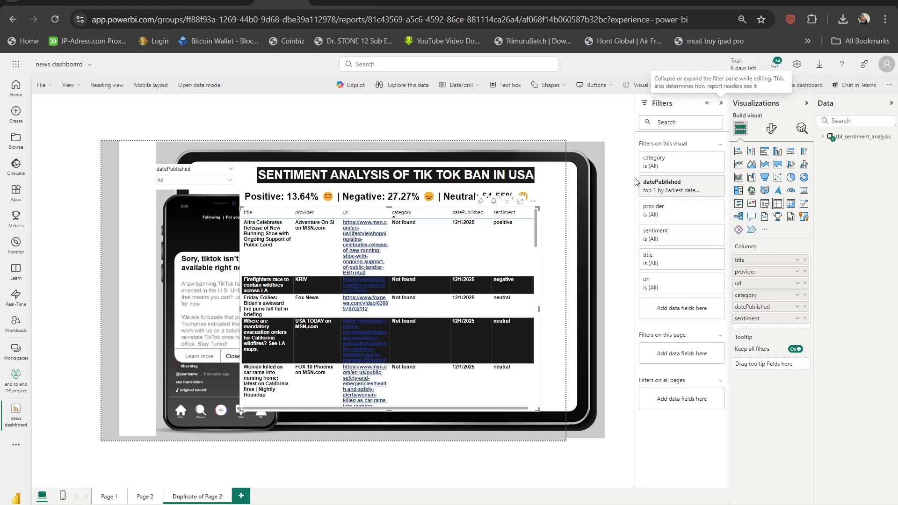
{"action": "left_click", "coordinate": [706, 183]}
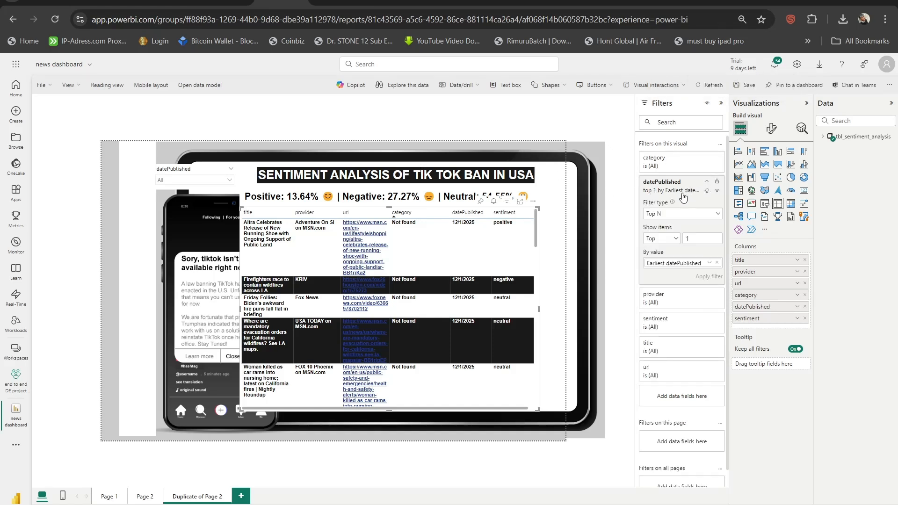
{"action": "left_click", "coordinate": [709, 264]}
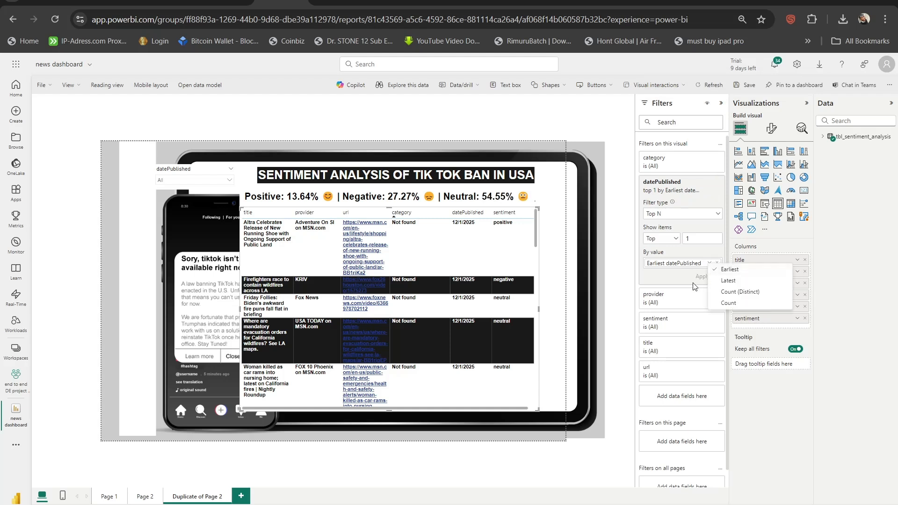
{"action": "left_click", "coordinate": [725, 282]}
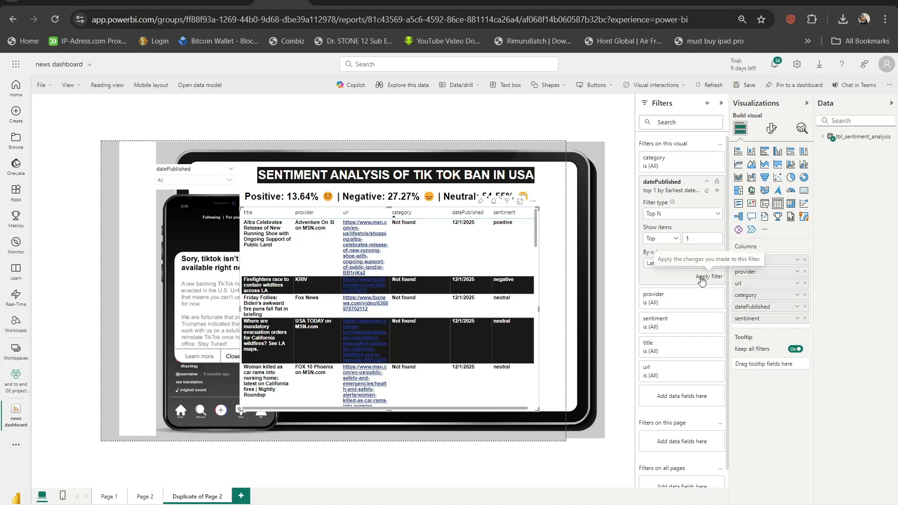
{"action": "left_click", "coordinate": [702, 279]}
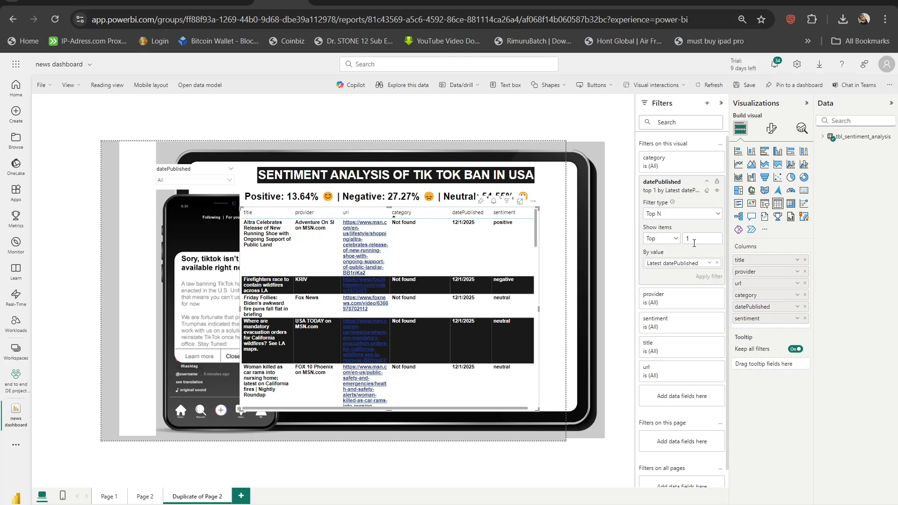
Set the article table's datePublished filter to show the top 2 items and apply it.
{"action": "left_click", "coordinate": [694, 243]}
{"action": "key", "text": "BackSpace"}
{"action": "type", "text": "2"}
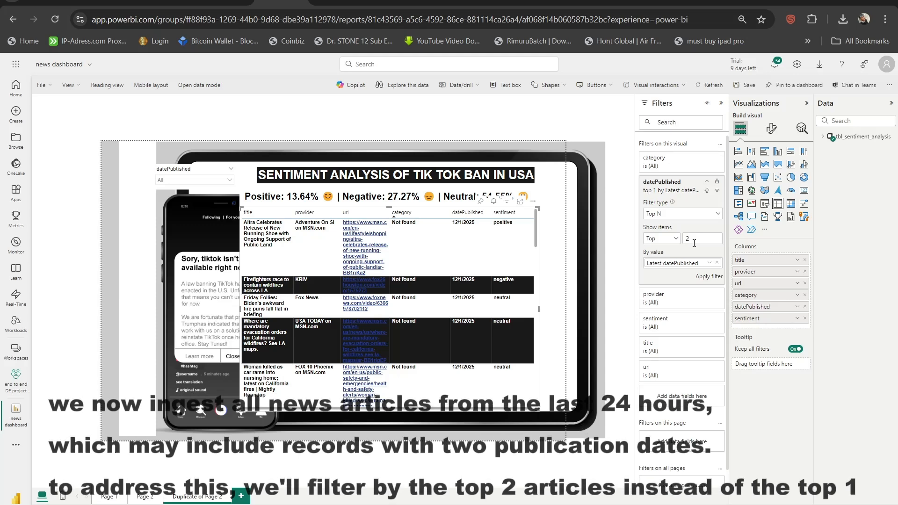
{"action": "left_click", "coordinate": [701, 277]}
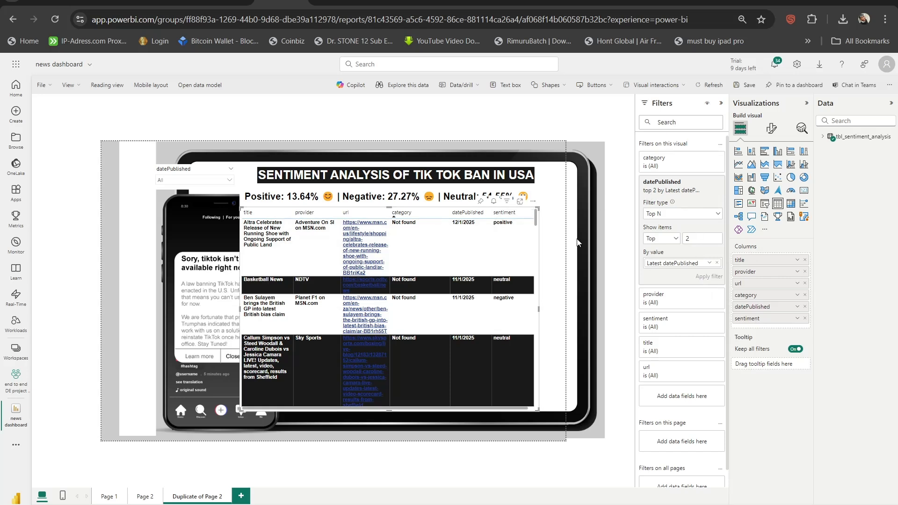
Filter the Sentiment Breakdown card to the top 2 by Latest datePublished, apply it and collapse the filter pane.
{"action": "left_click", "coordinate": [398, 197]}
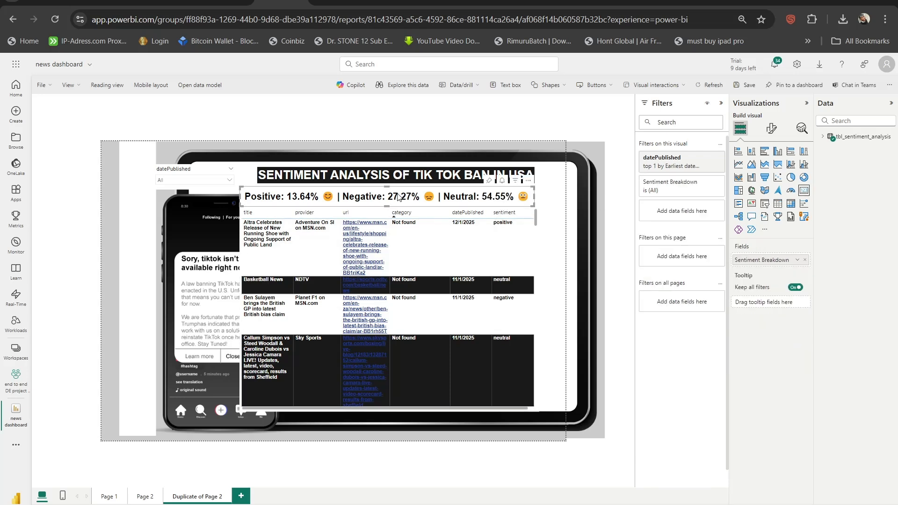
{"action": "left_click", "coordinate": [675, 167]}
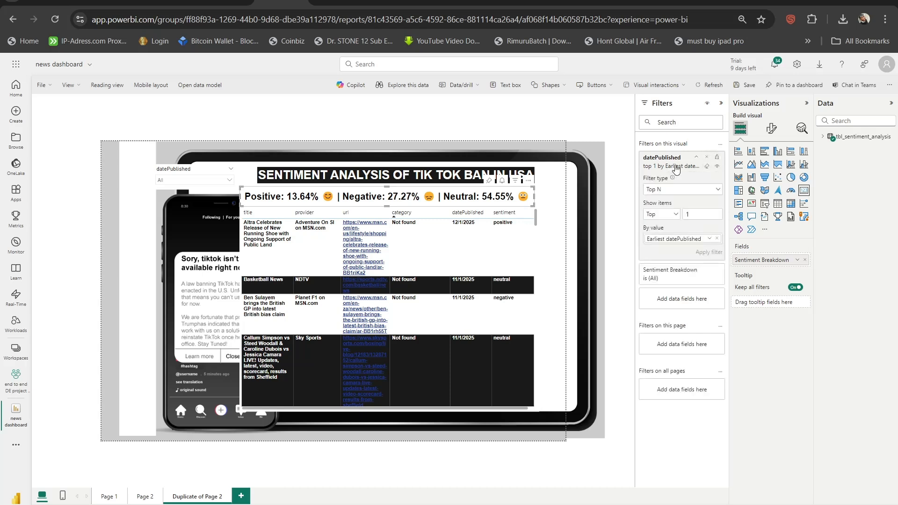
{"action": "left_click", "coordinate": [710, 239]}
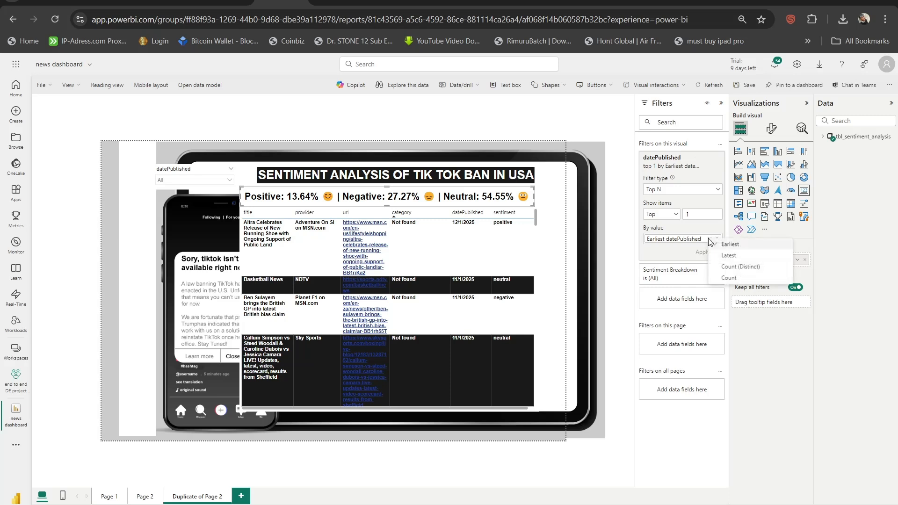
{"action": "left_click", "coordinate": [728, 255]}
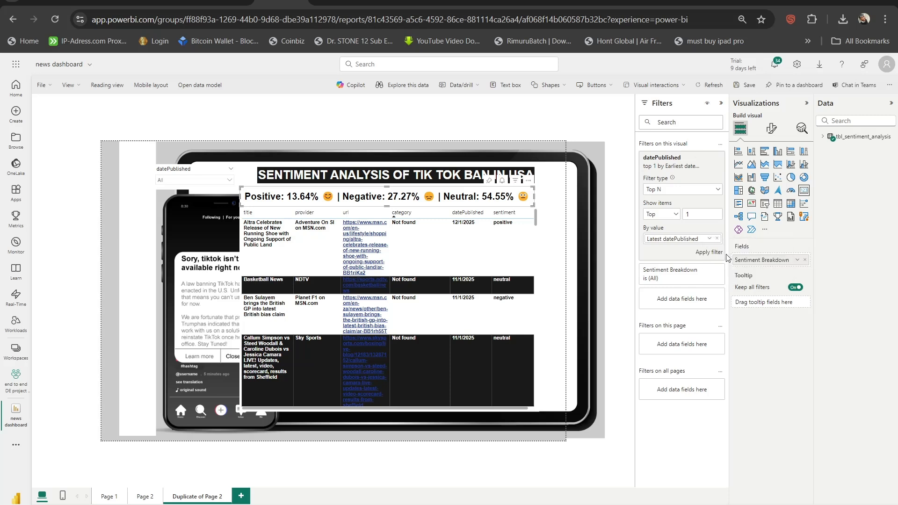
{"action": "left_click", "coordinate": [704, 216]}
{"action": "key", "text": "BackSpace"}
{"action": "type", "text": "2"}
{"action": "left_click", "coordinate": [705, 255]}
{"action": "left_click", "coordinate": [721, 104]}
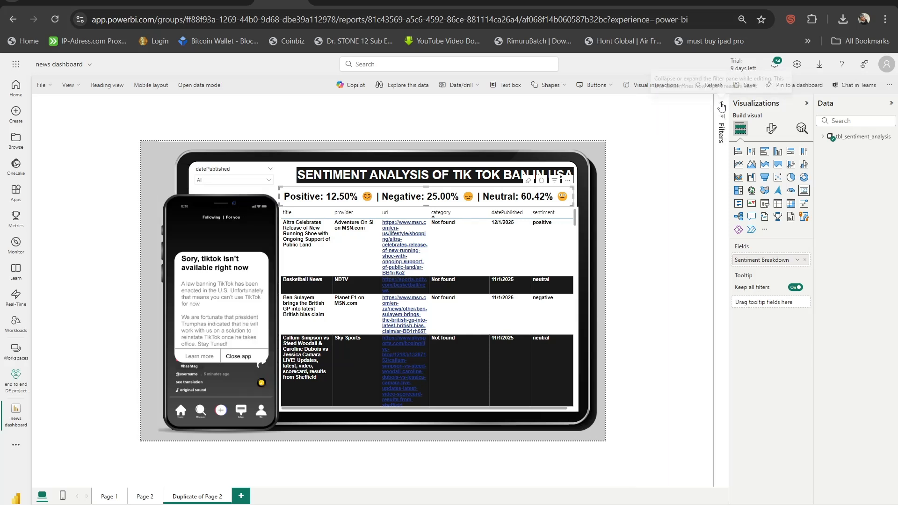
{"action": "left_click", "coordinate": [648, 195]}
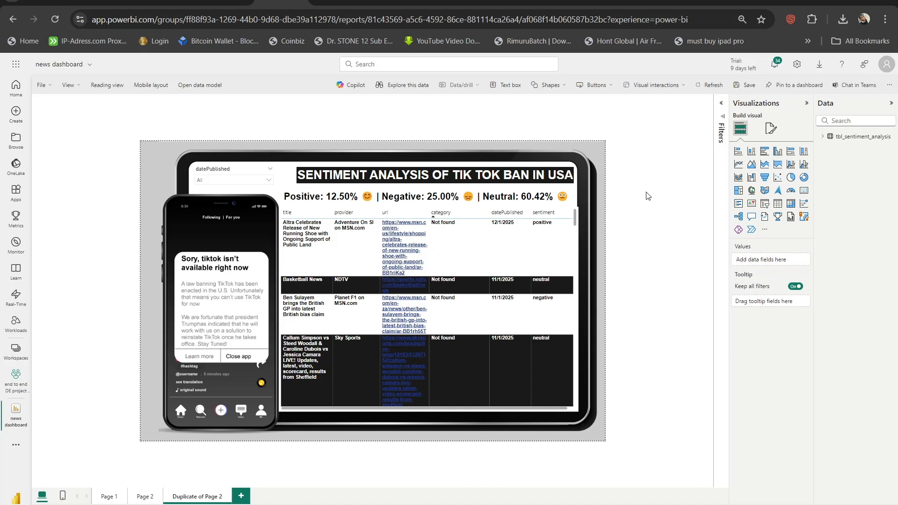
{"action": "left_click", "coordinate": [578, 215]}
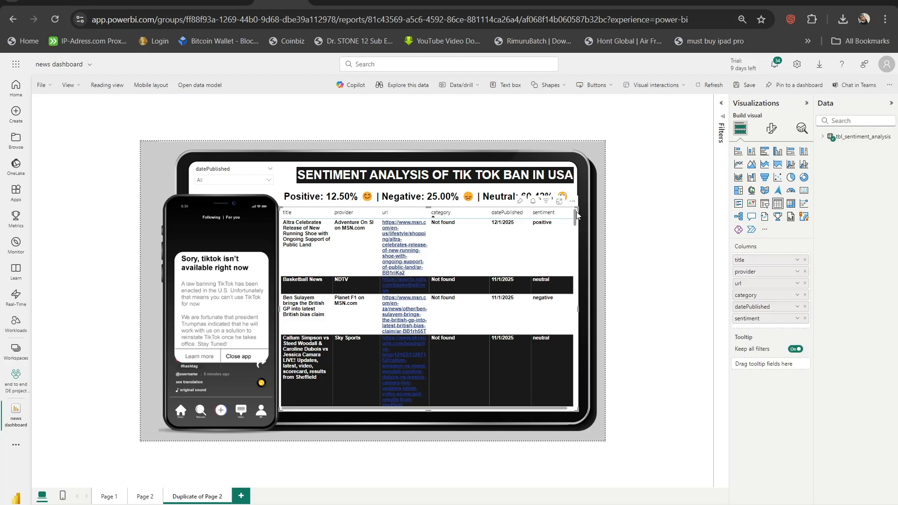
{"action": "left_click", "coordinate": [621, 222]}
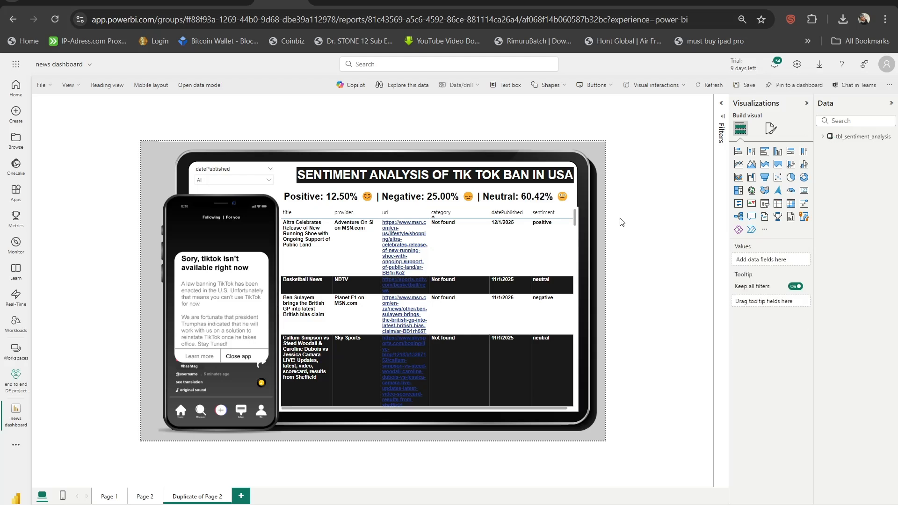